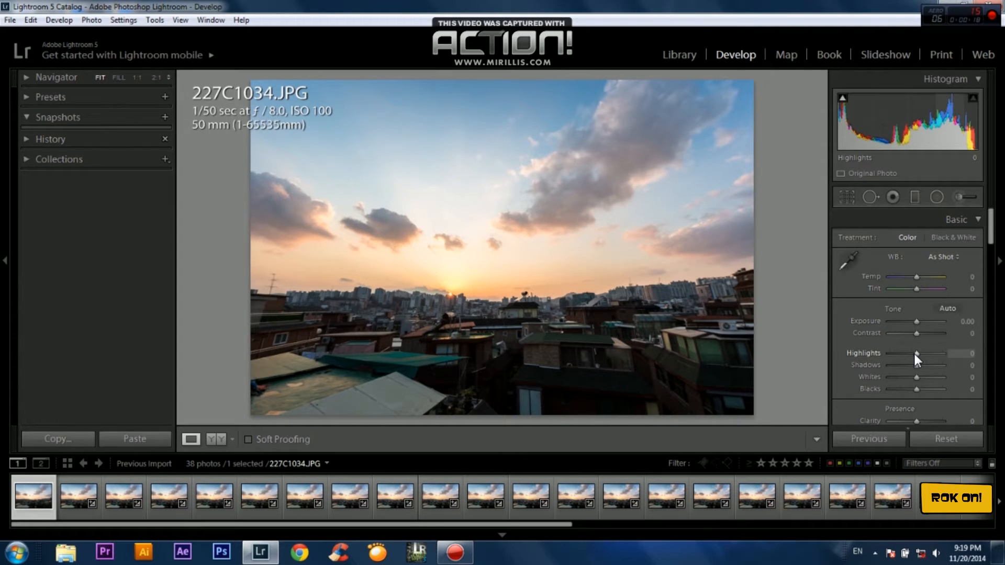
Lower the photo's Highlights to -100 and set its Shadows to +20.
left_click_drag(915, 354, 877, 348)
left_click(971, 366)
type("20")
key("Return")
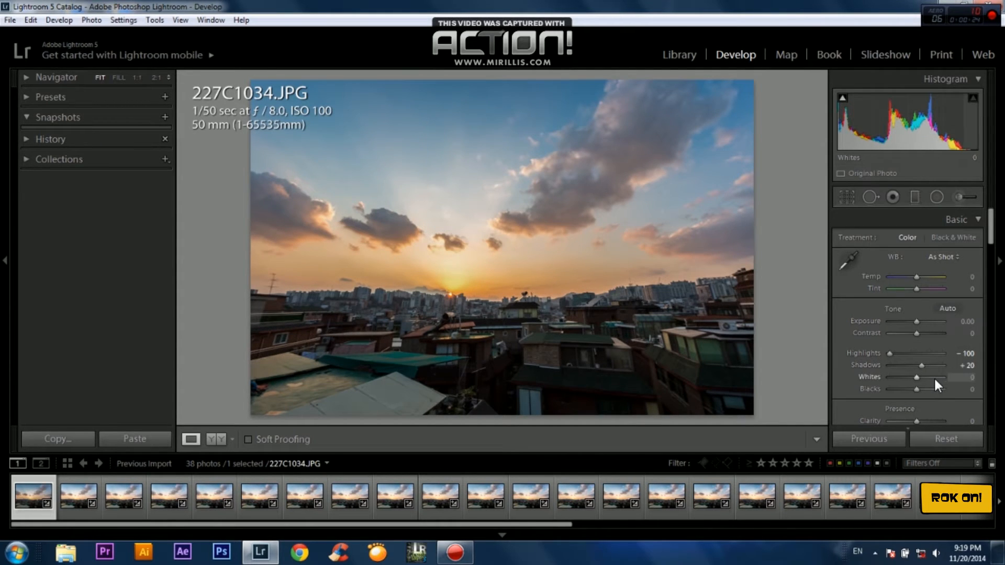
Raise the photo's Whites to +50 and lower its Blacks to -15.
key("Up")
key("Up")
key("Up")
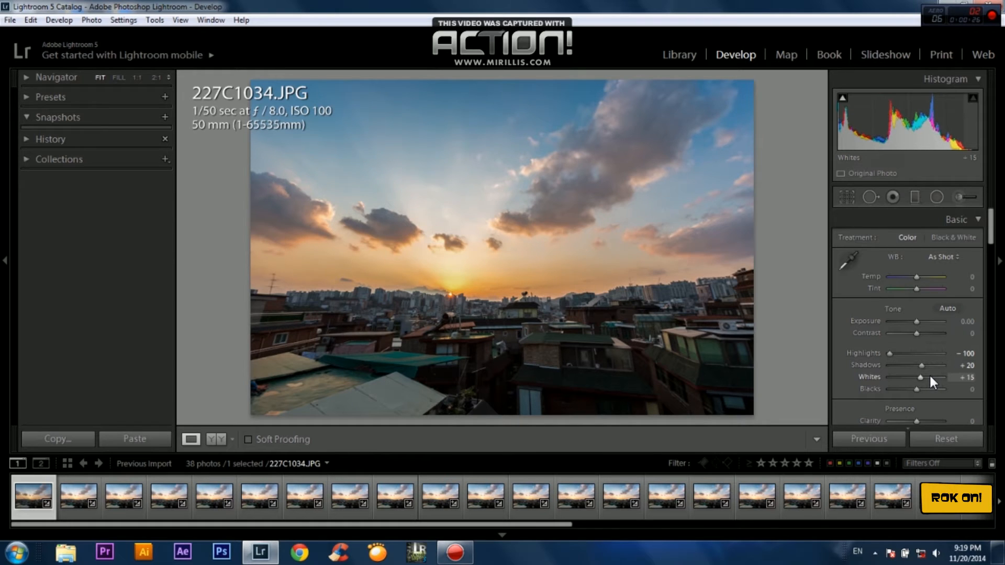
key("Up")
key("Up")
key("Up")
key("Up")
key("Up")
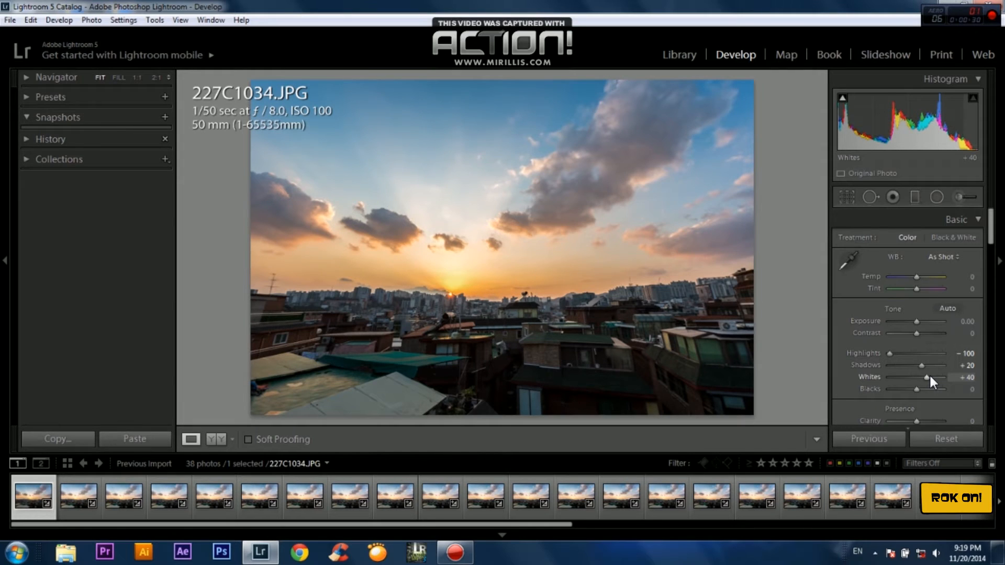
key("Up")
key("Up")
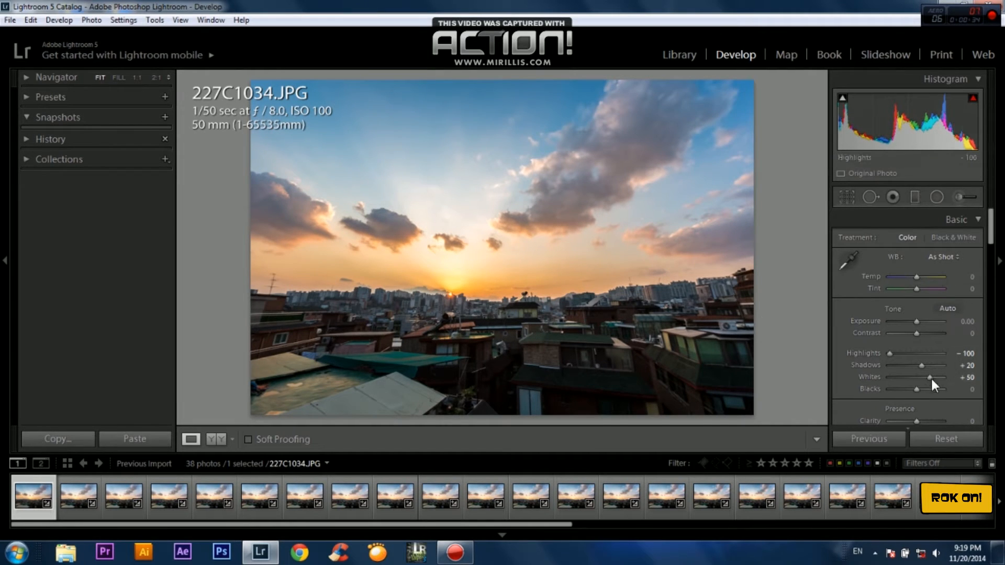
key("Down")
key("Down")
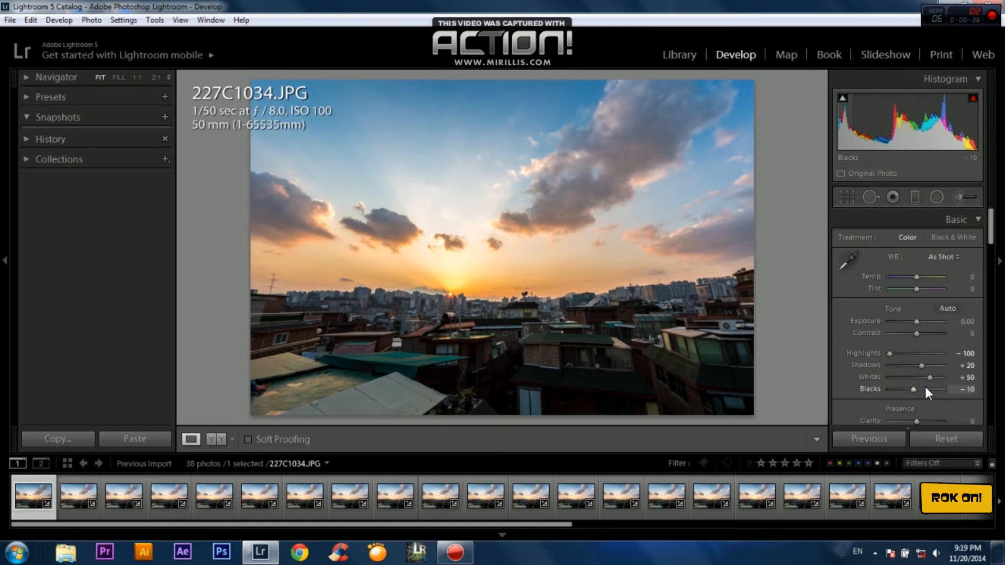
Set both Clarity and Vibrance to +20 for the photo.
left_click_drag(992, 219, 995, 244)
left_click(972, 280)
type("20")
key("Return")
left_click(971, 292)
type("20")
key("Return")
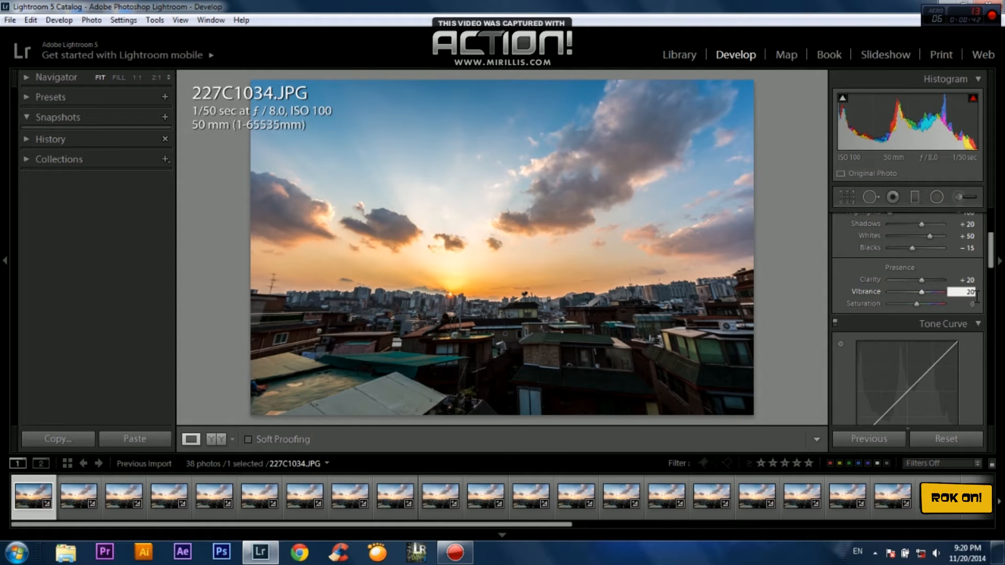
Set the Sharpening values to Amount 70, Radius 1.5, Detail 10 and Masking 30.
left_click_drag(988, 241, 991, 328)
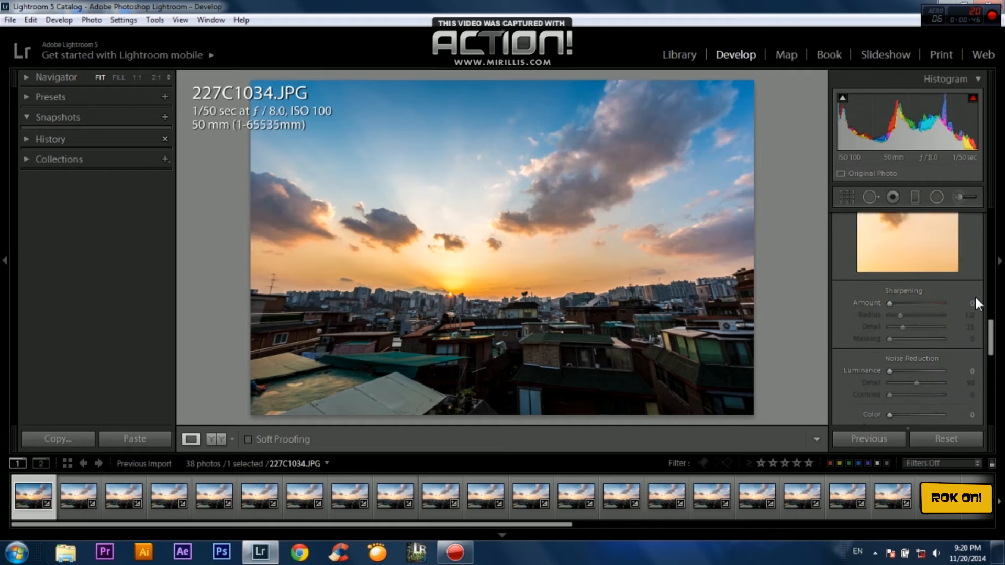
left_click(973, 304)
type("70")
key("Tab")
type("1.5")
key("Tab")
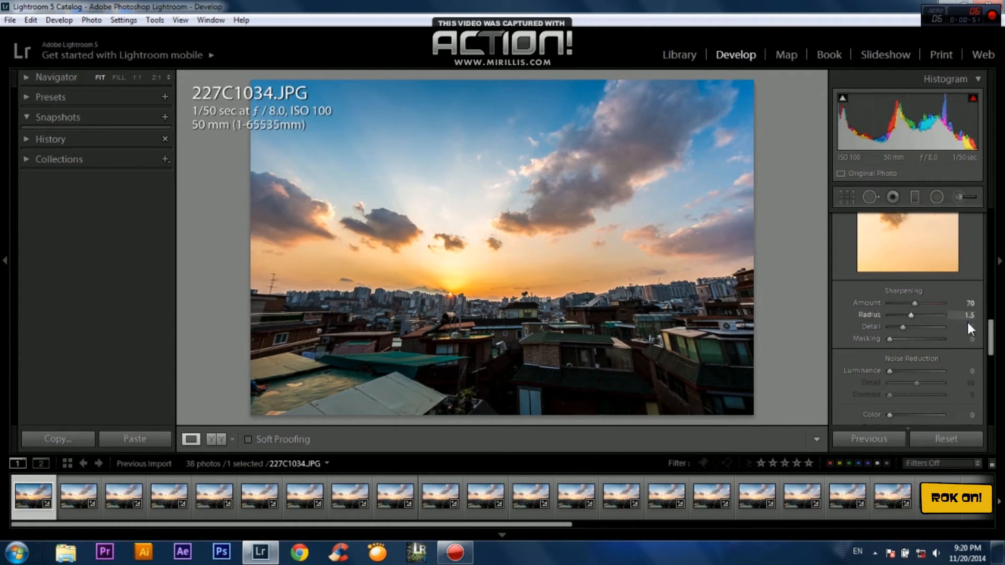
type("10")
key("Tab")
type("30")
key("Return")
Set the Luminance noise reduction to 10.
left_click(973, 370)
type("10")
key("Return")
Apply a graduated filter with the sky and cloud effect preset from the top of the sky down past the horizon.
left_click_drag(991, 331, 992, 212)
left_click(917, 197)
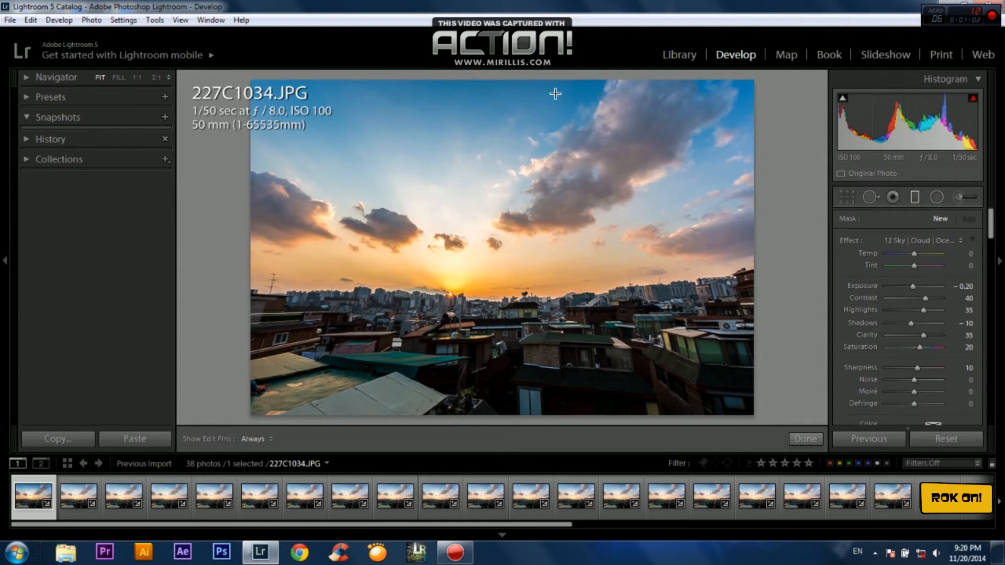
left_click_drag(492, 83, 495, 338)
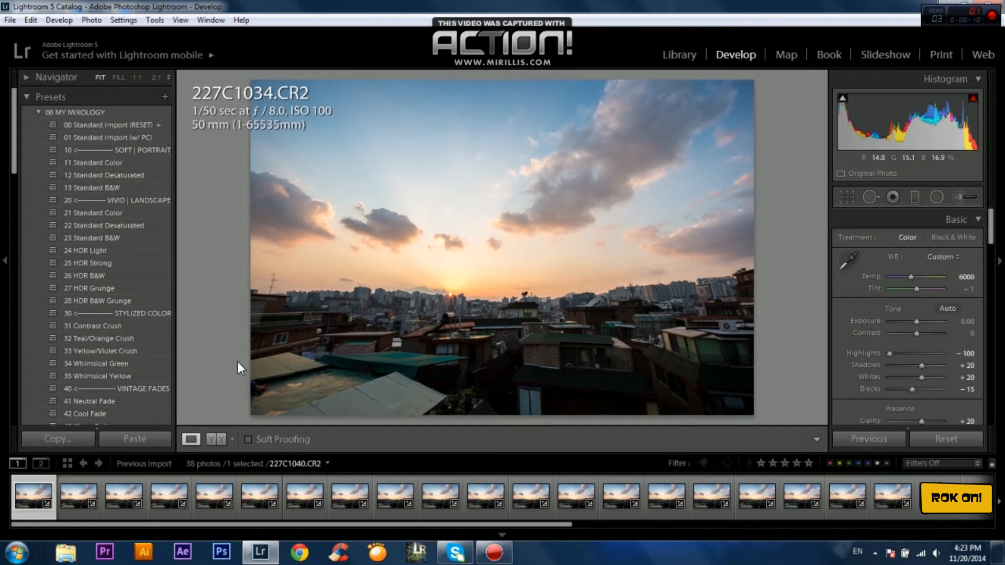
Copy the first photo's develop settings, keeping Exposure excluded from the copied adjustments.
right_click(21, 494)
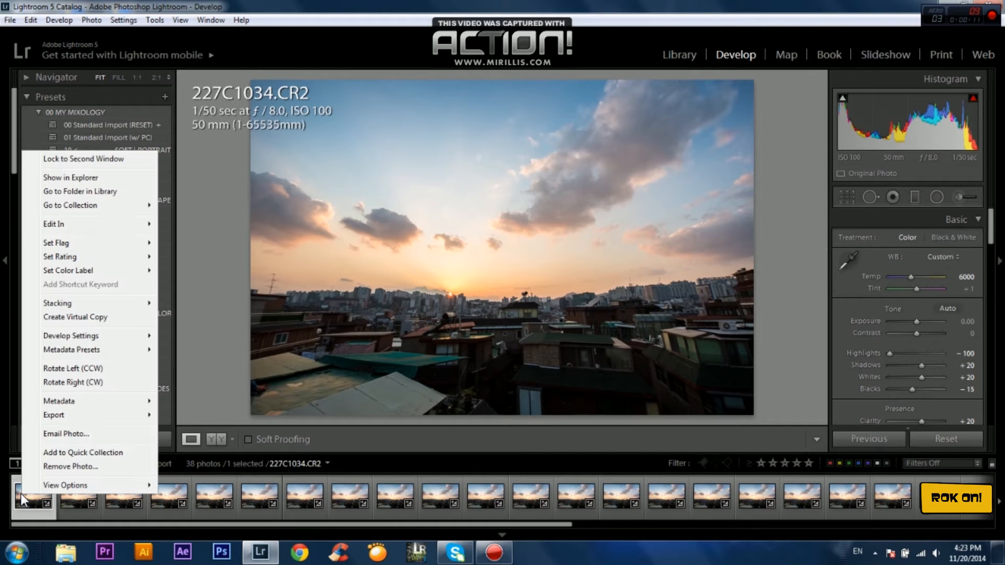
mouse_move(124, 337)
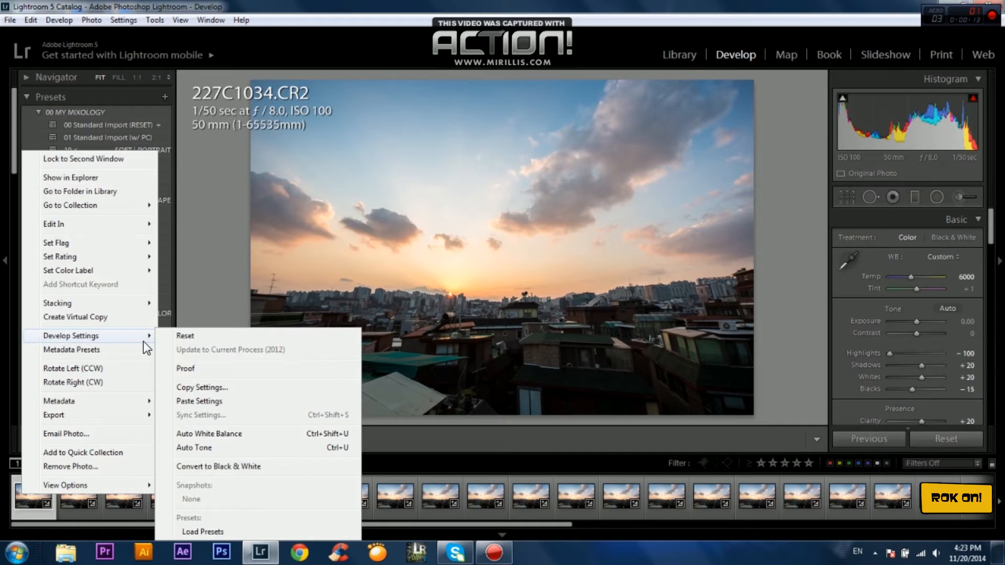
left_click(224, 388)
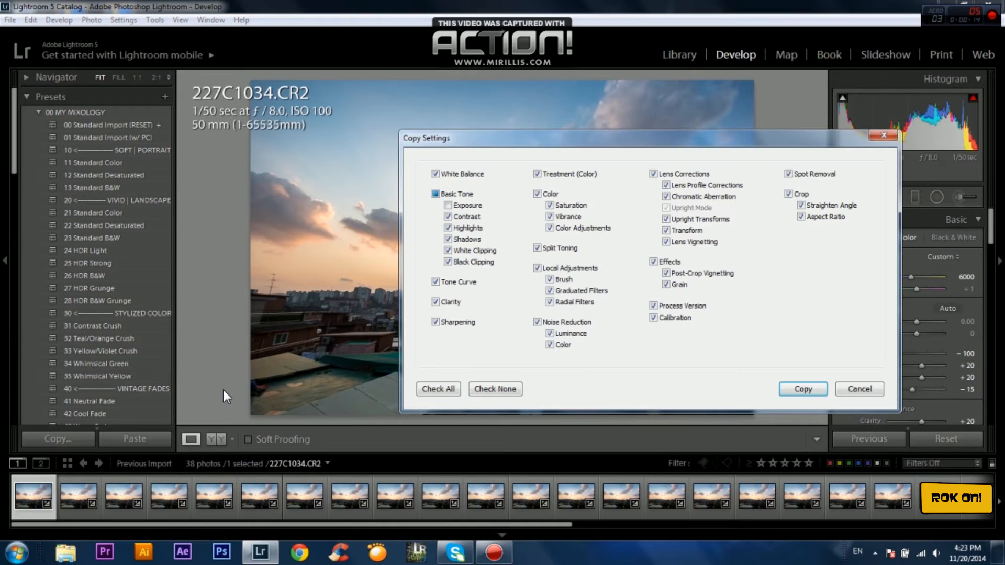
left_click(806, 390)
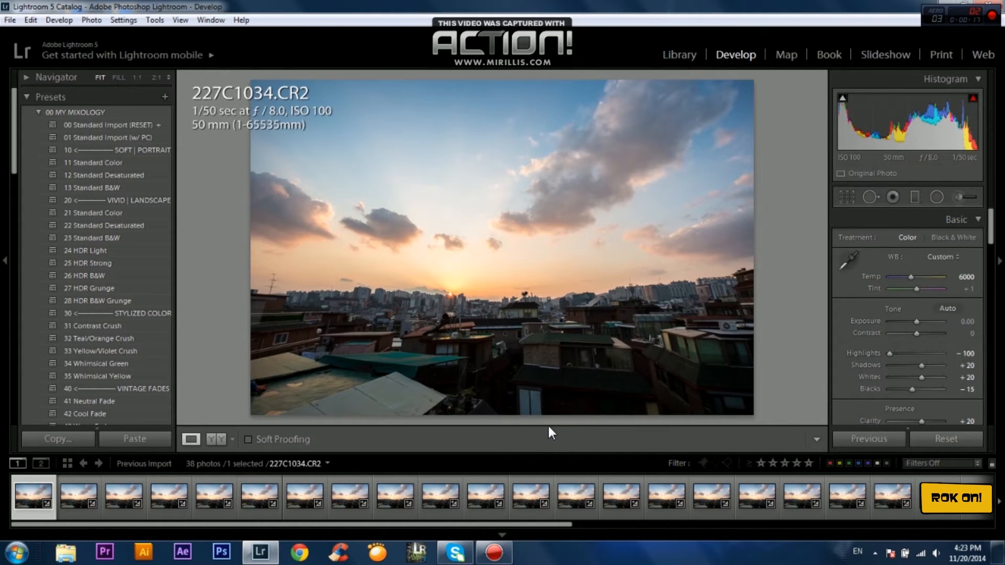
Select all photos in the filmstrip and paste the copied develop settings onto them.
key("ctrl+a")
right_click(255, 501)
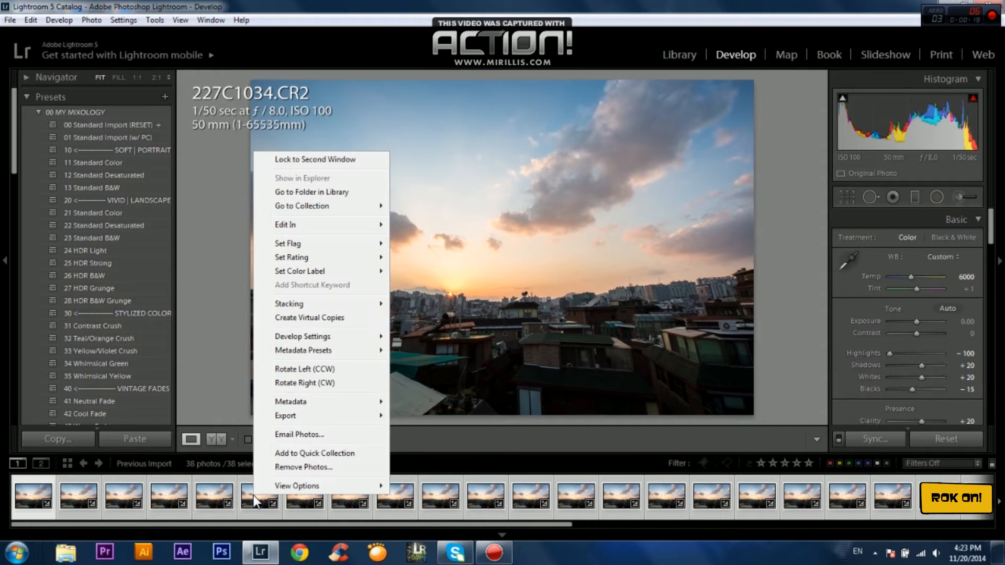
mouse_move(310, 341)
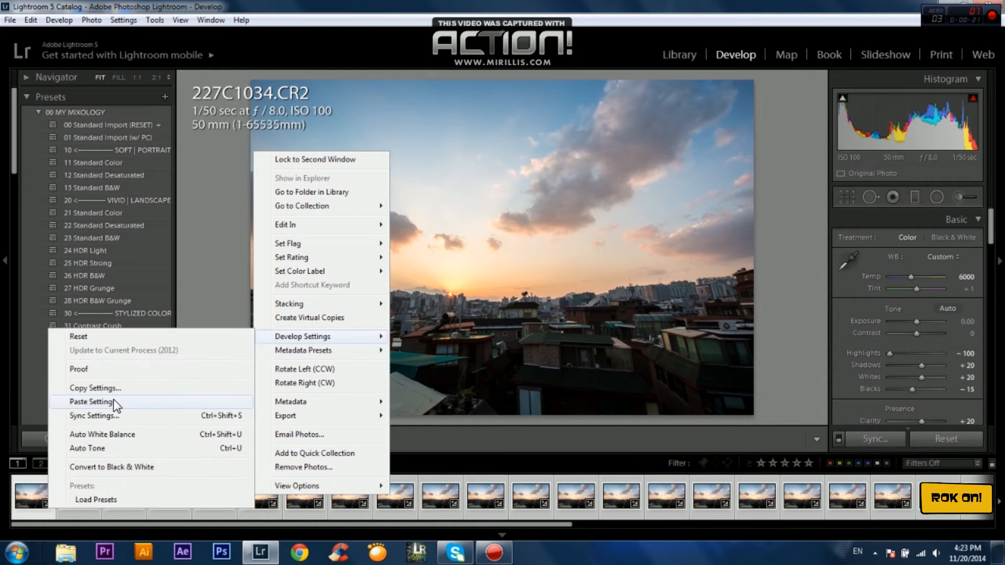
left_click(92, 402)
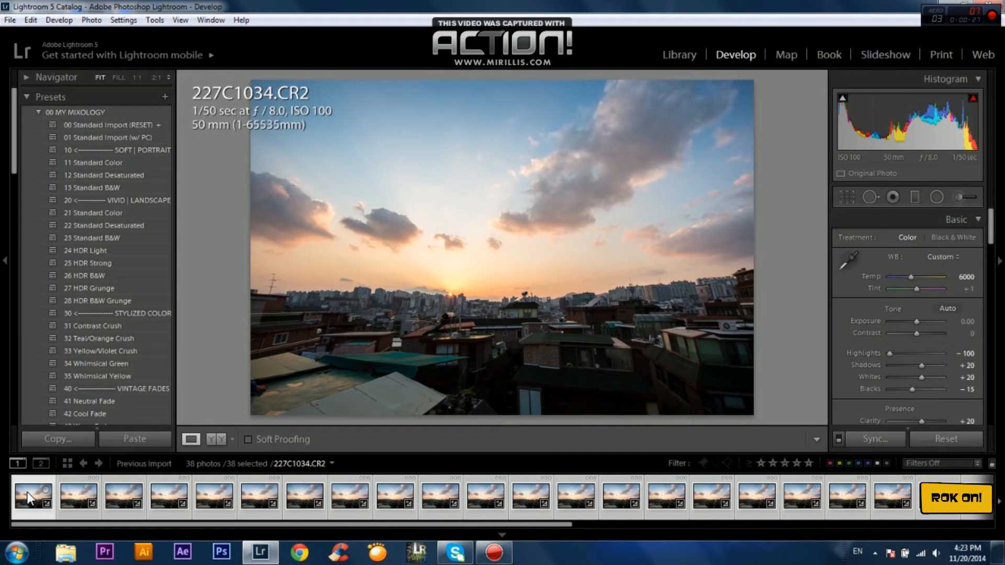
left_click_drag(311, 519, 363, 494)
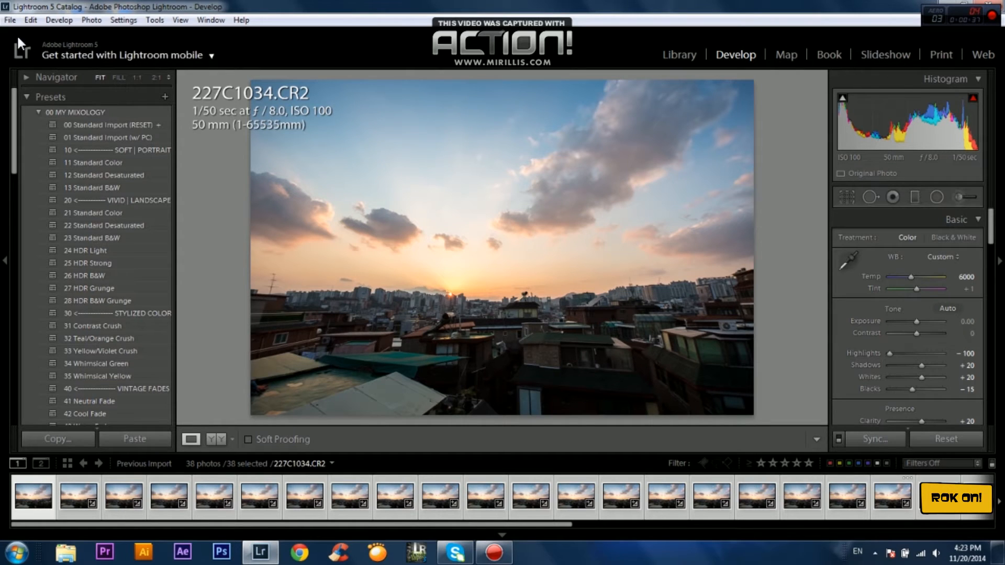
Open the export settings for all selected photos and check the available image formats under File Settings.
left_click(11, 21)
left_click(36, 160)
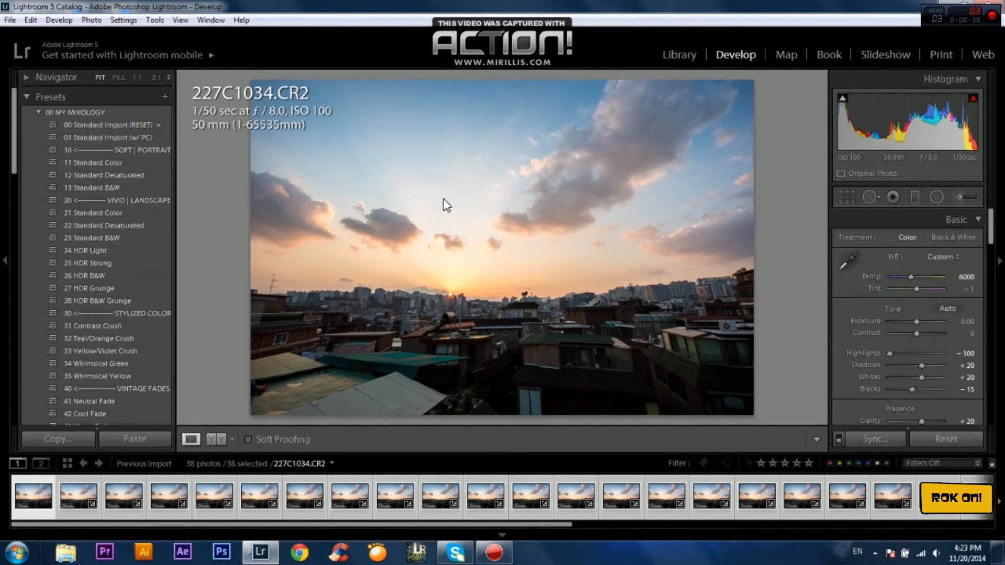
left_click_drag(658, 163, 662, 264)
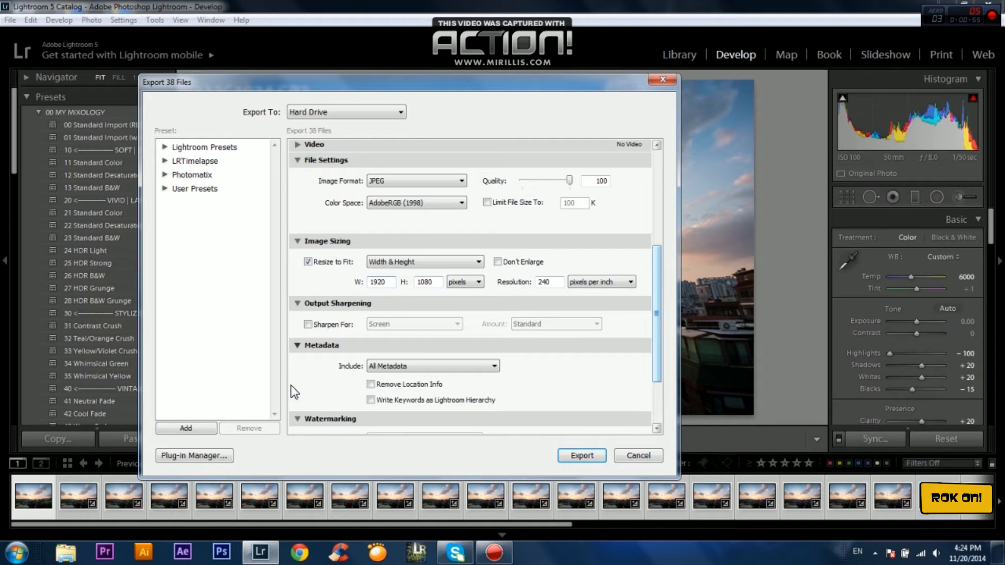
left_click(417, 183)
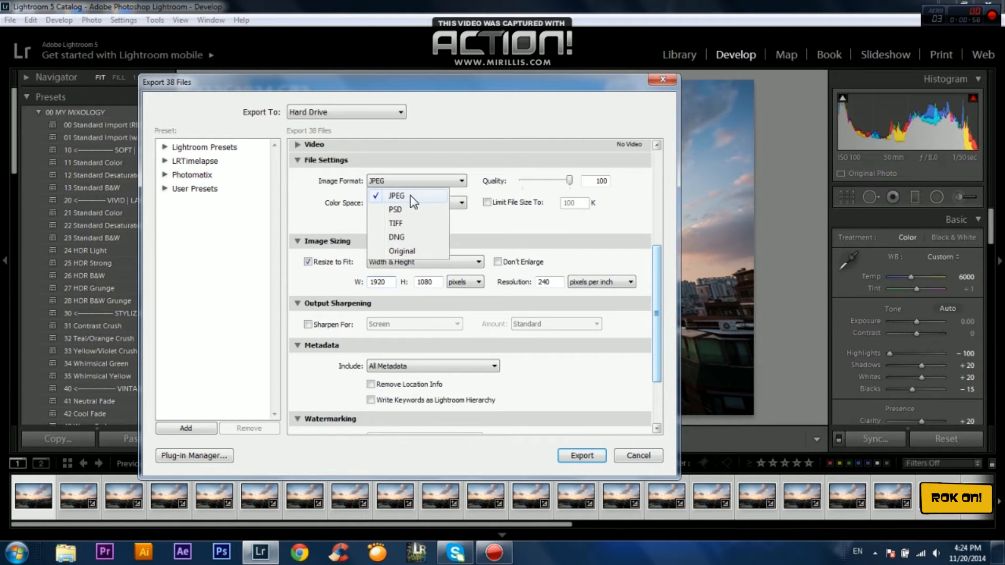
left_click(317, 198)
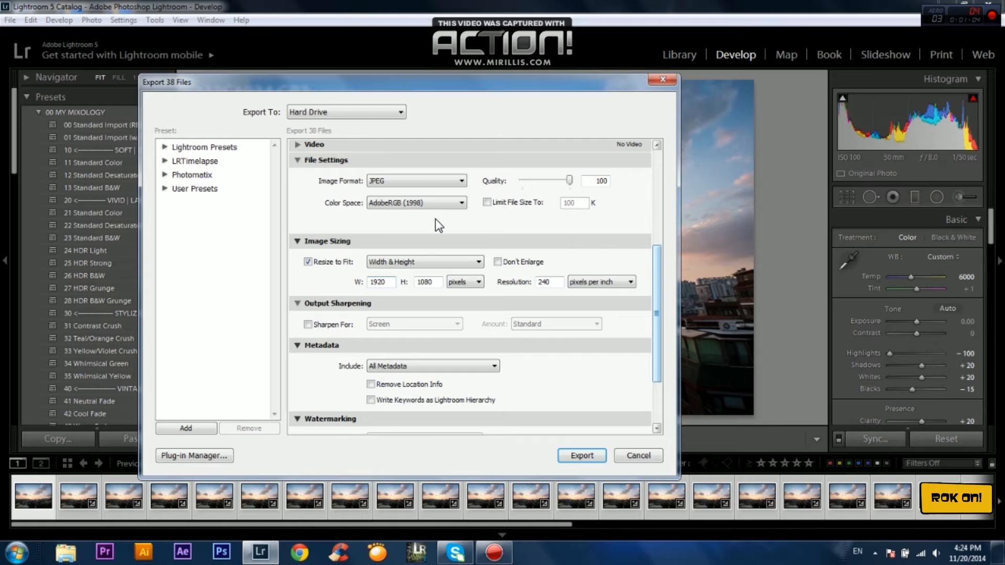
Set the export image format to TIFF and turn off Resize to Fit.
left_click(429, 187)
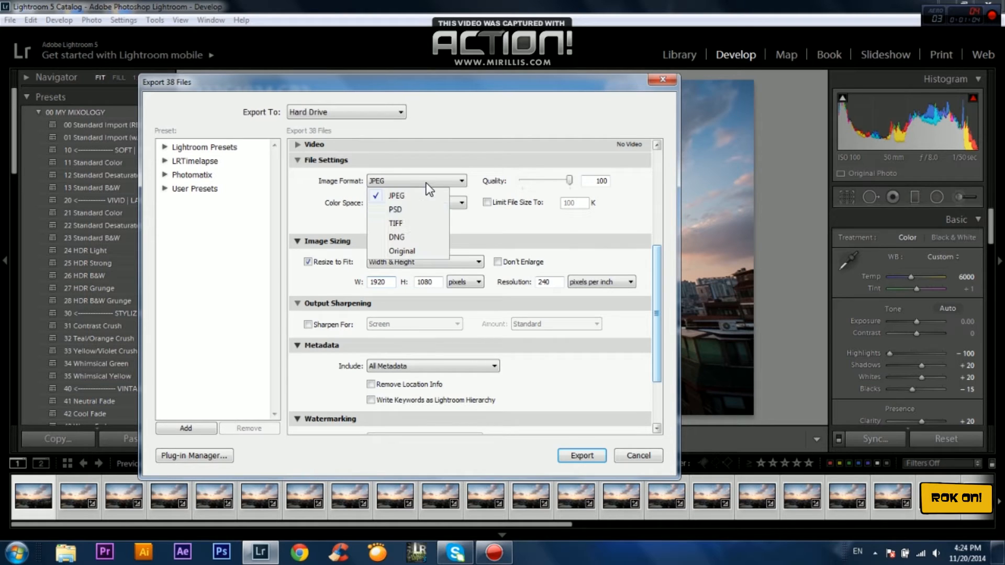
left_click(411, 230)
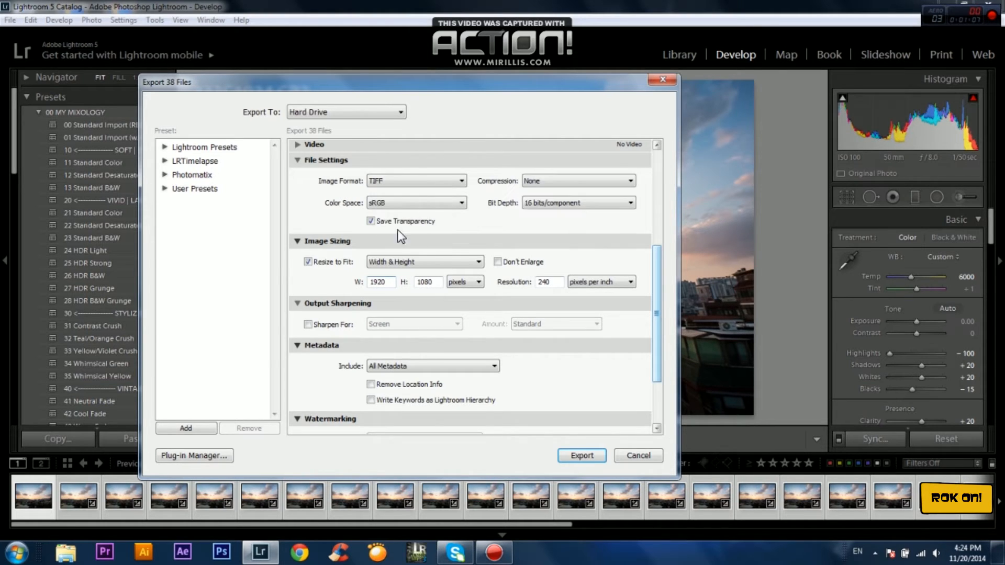
left_click(307, 262)
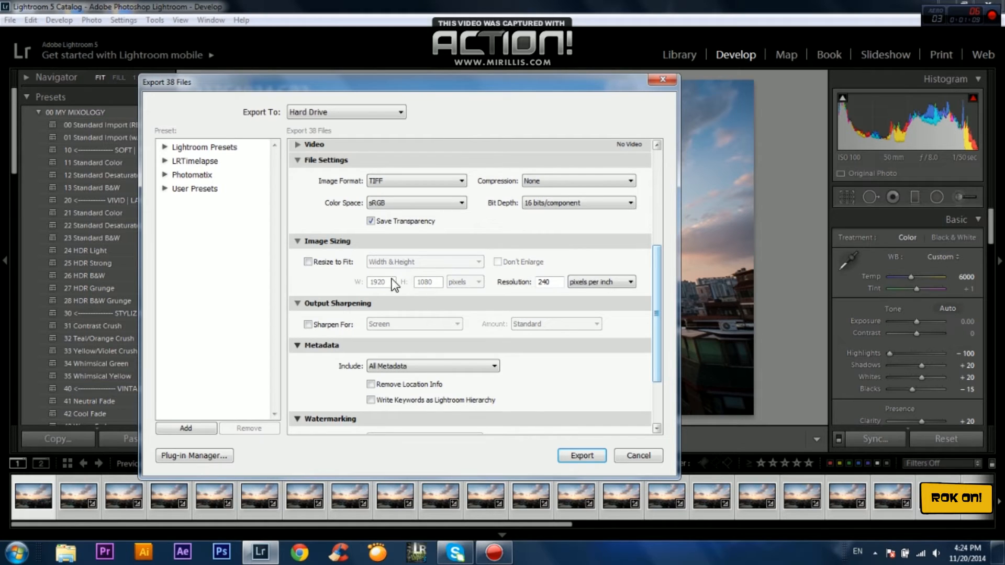
Switch the export image format back to JPEG.
left_click(427, 181)
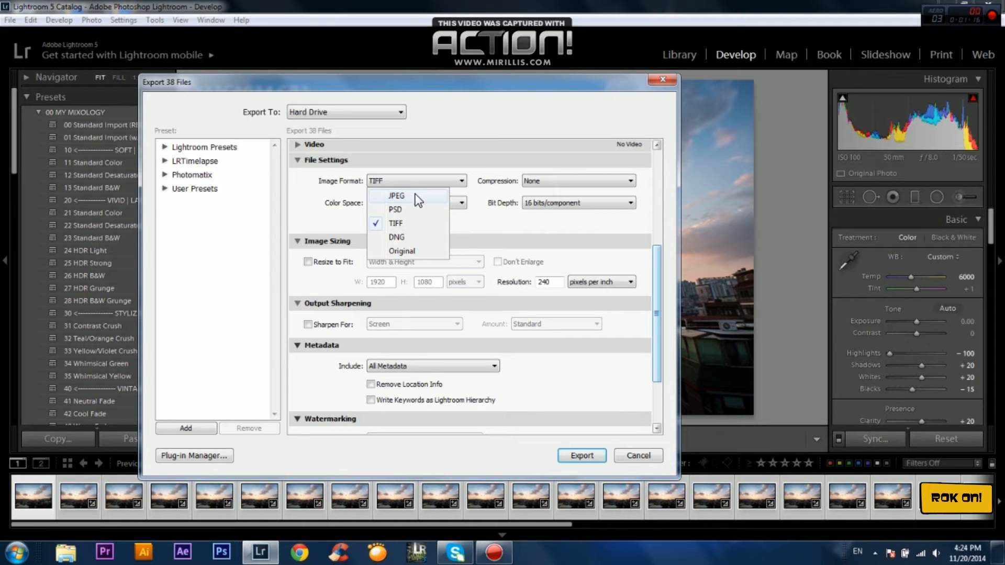
left_click(415, 195)
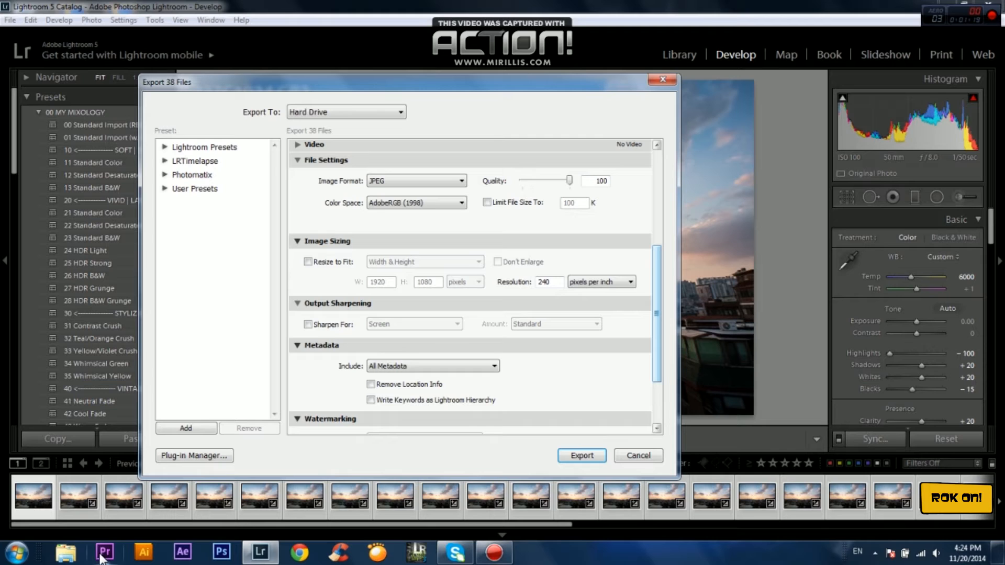
left_click(396, 181)
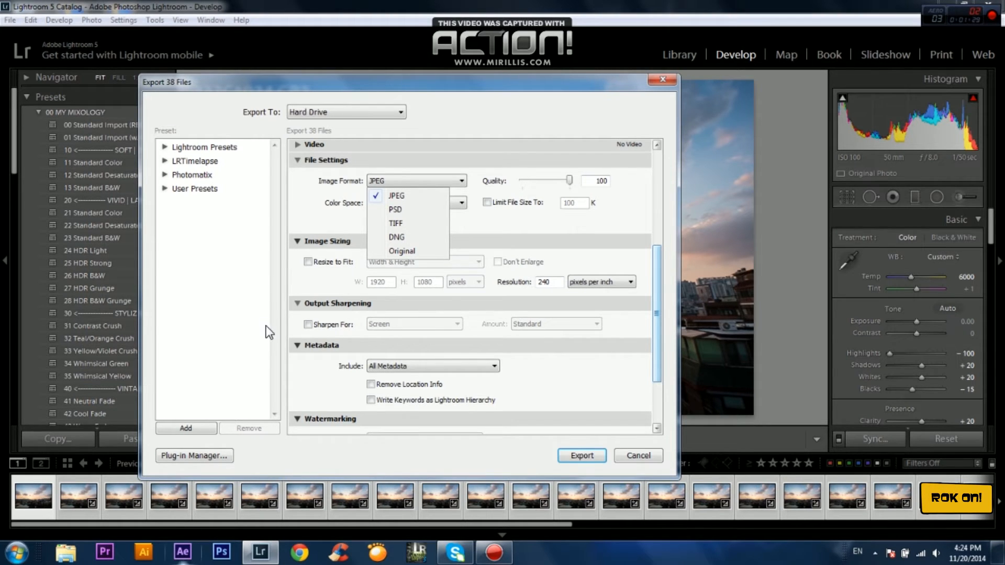
left_click(313, 276)
left_click_drag(661, 261, 657, 171)
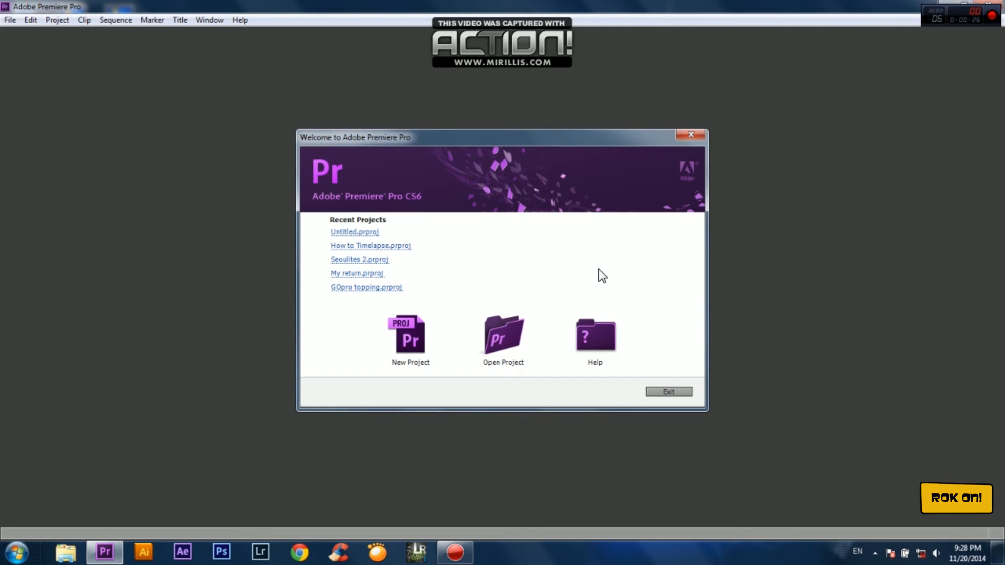
In Premiere Pro, create the project Untitled, overwriting the existing one, with a sequence using the Canon 1920x1080 24p preset.
left_click(389, 313)
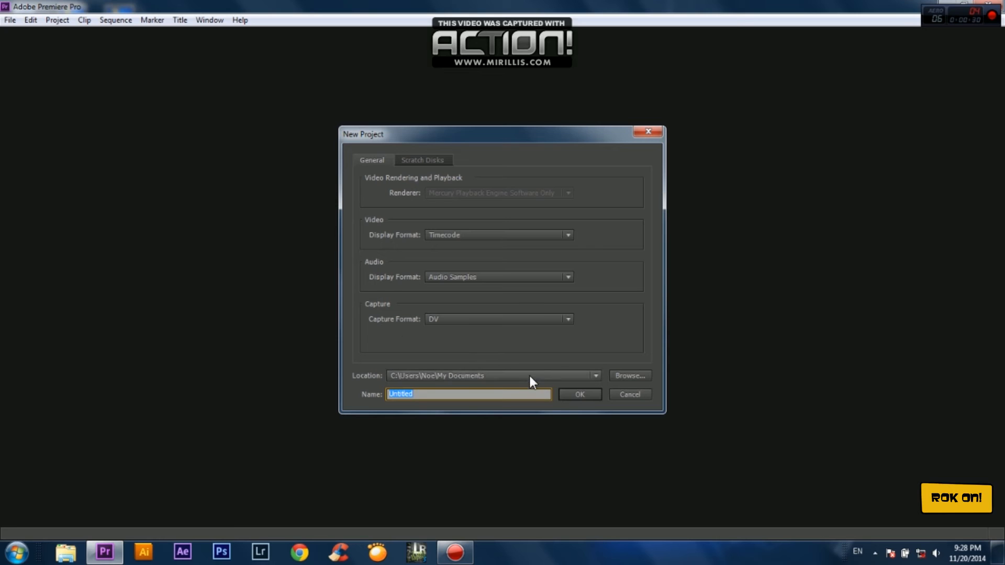
left_click(582, 394)
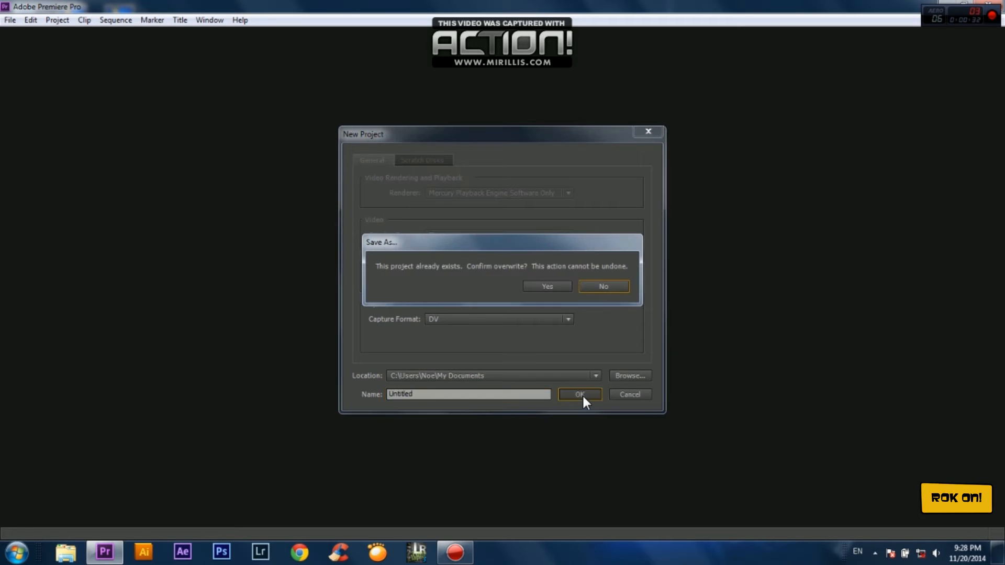
left_click(555, 287)
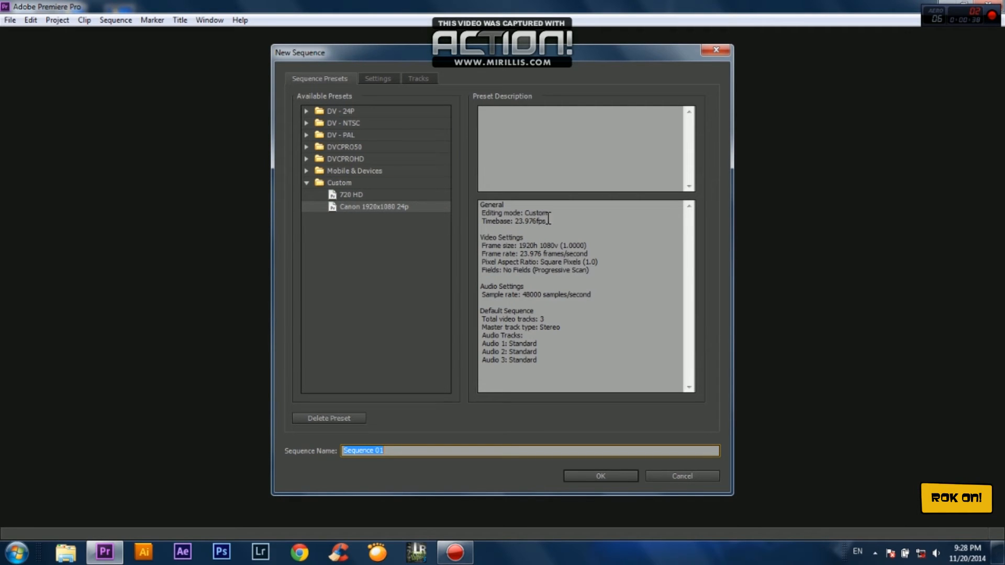
left_click(602, 476)
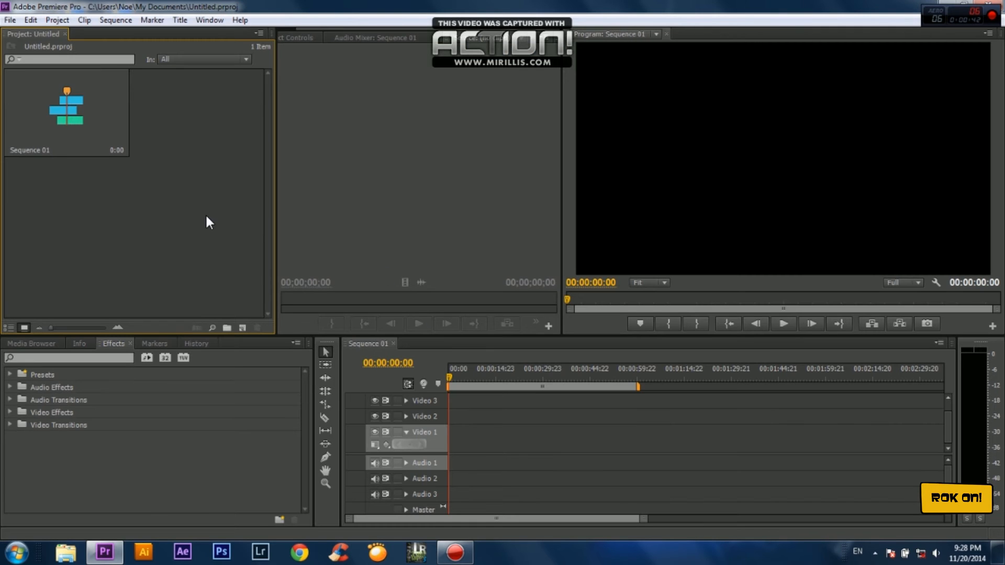
Import the photos from the TL Project folder as an image sequence starting with 227C1034.JPG.
right_click(183, 208)
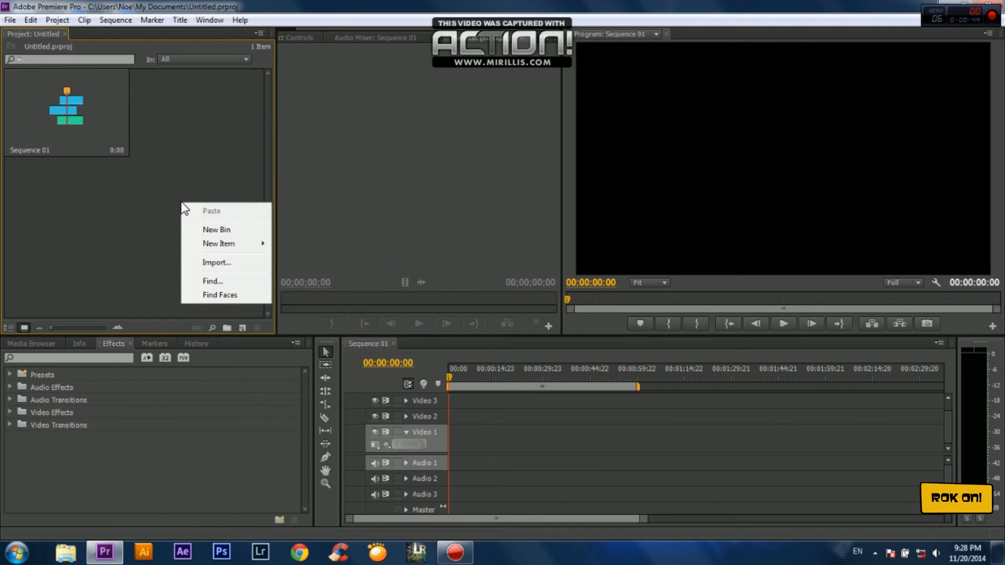
left_click(232, 262)
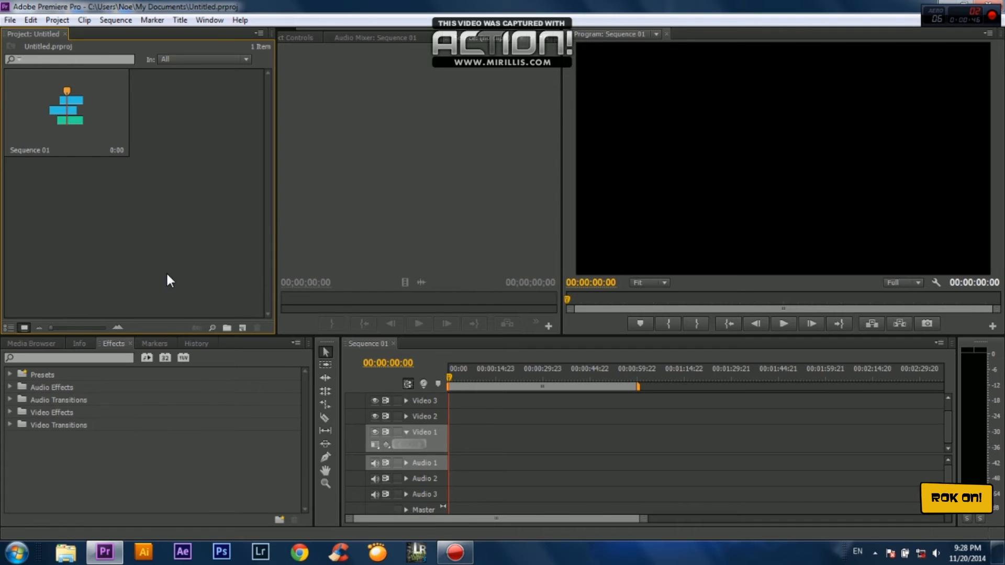
right_click(149, 211)
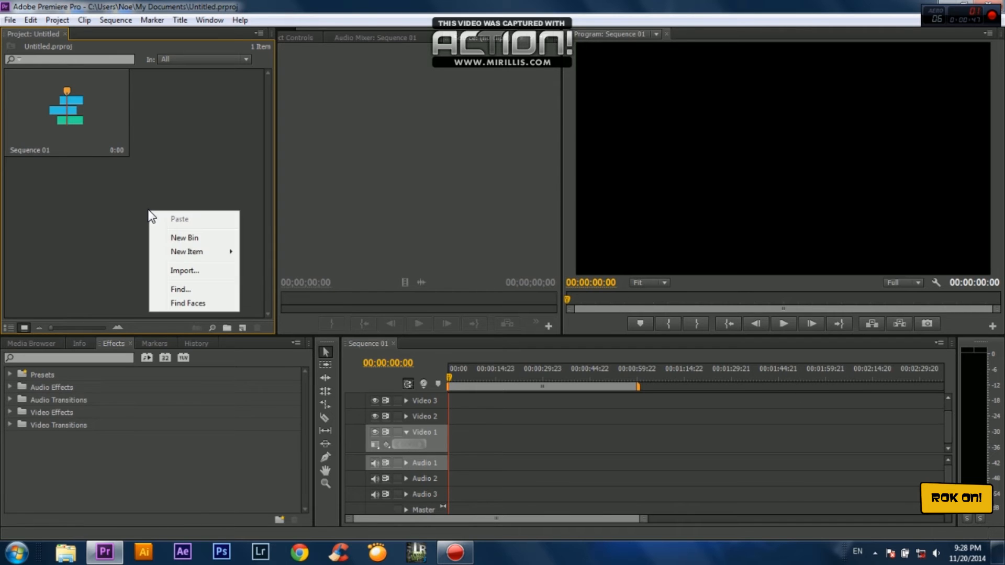
left_click(201, 271)
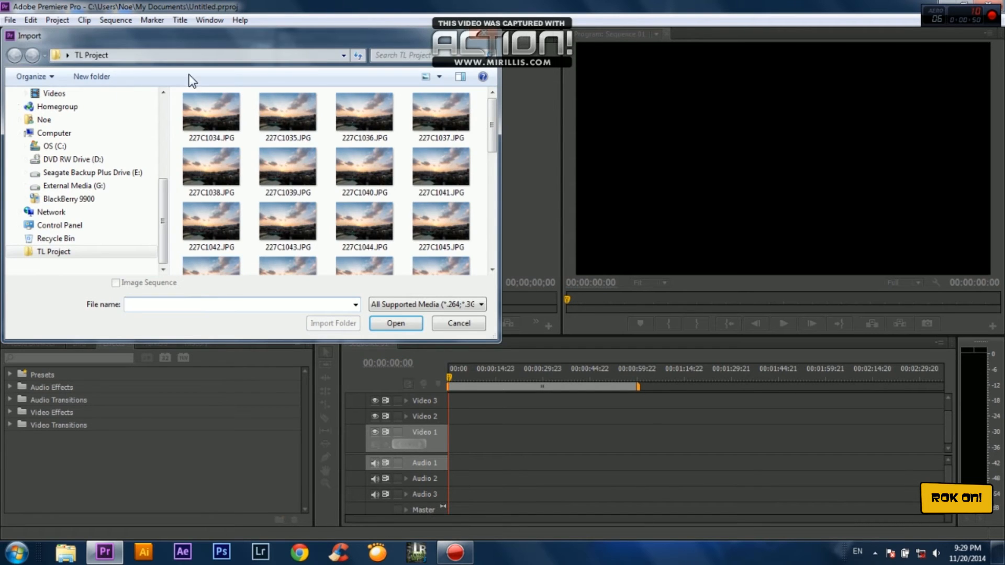
left_click(211, 115)
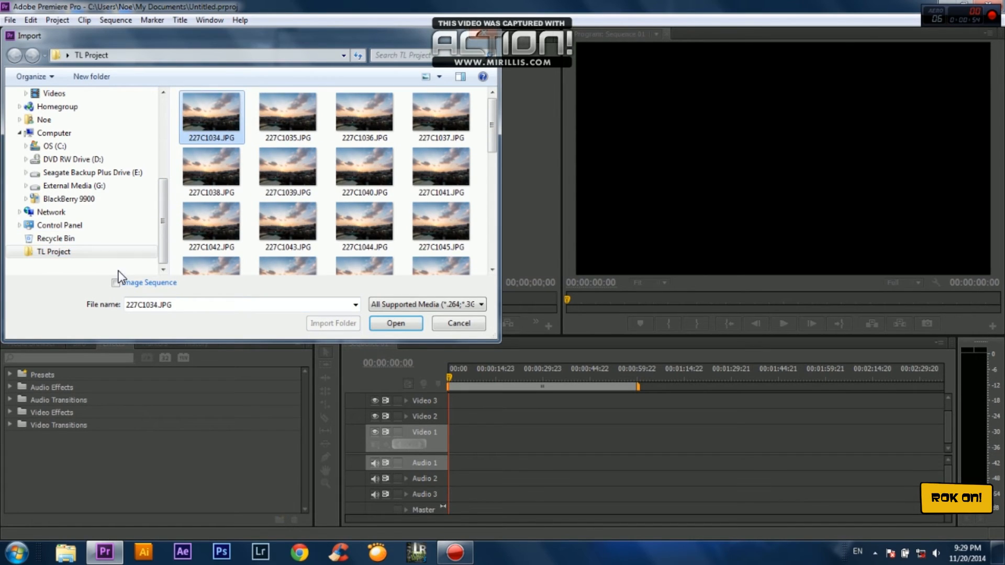
left_click(116, 283)
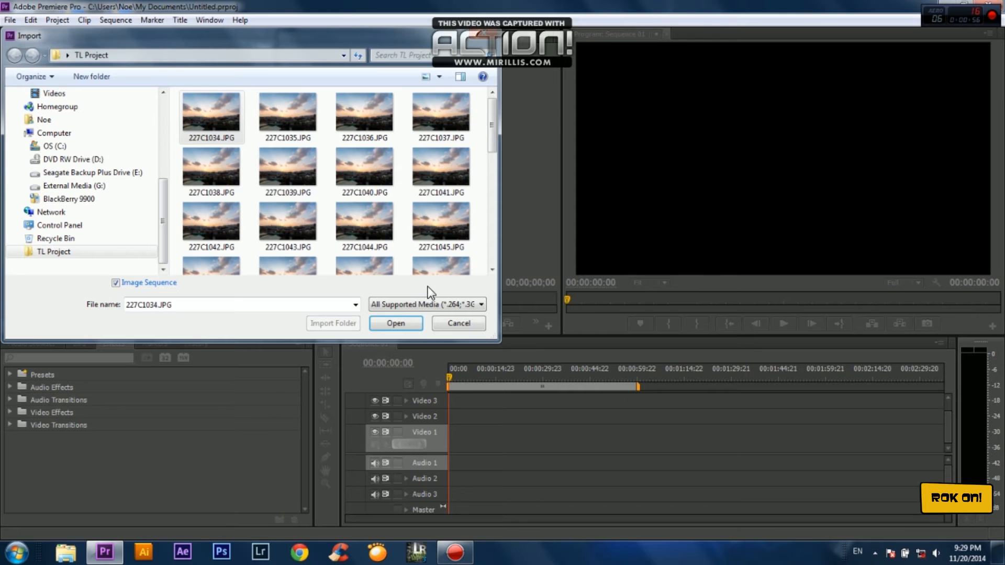
left_click(396, 323)
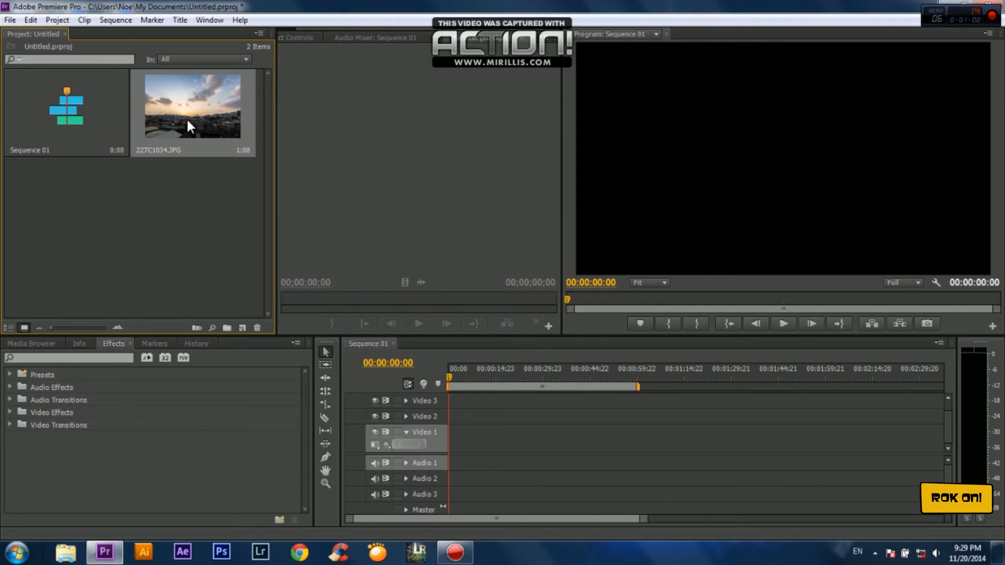
Place the 227C1034.JPG image sequence at the start of Video 1, keeping the existing sequence settings, and scrub through the clip.
left_click_drag(181, 117, 446, 444)
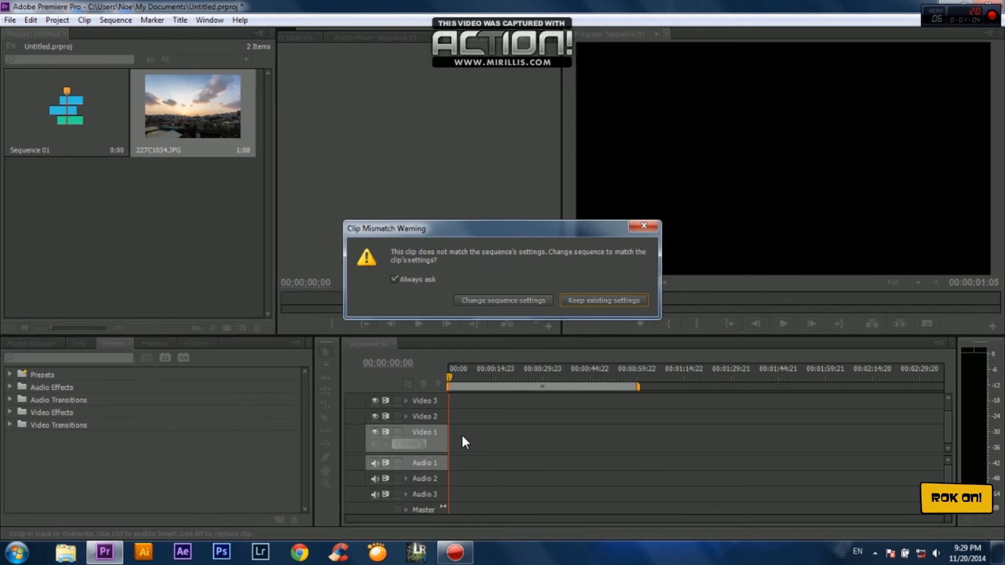
left_click(599, 300)
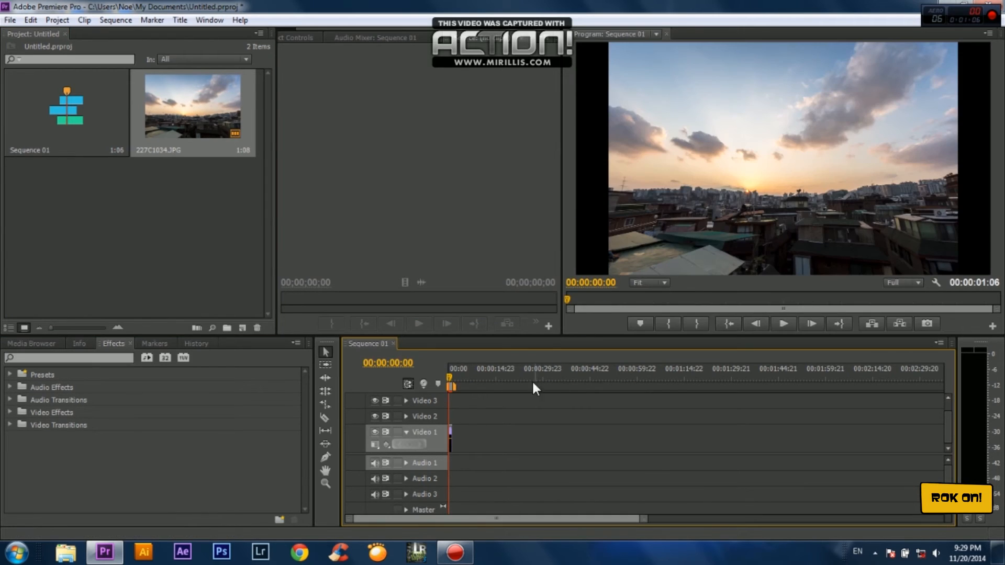
left_click_drag(448, 376, 452, 376)
key("=")
key("=")
key("=")
key("=")
key("=")
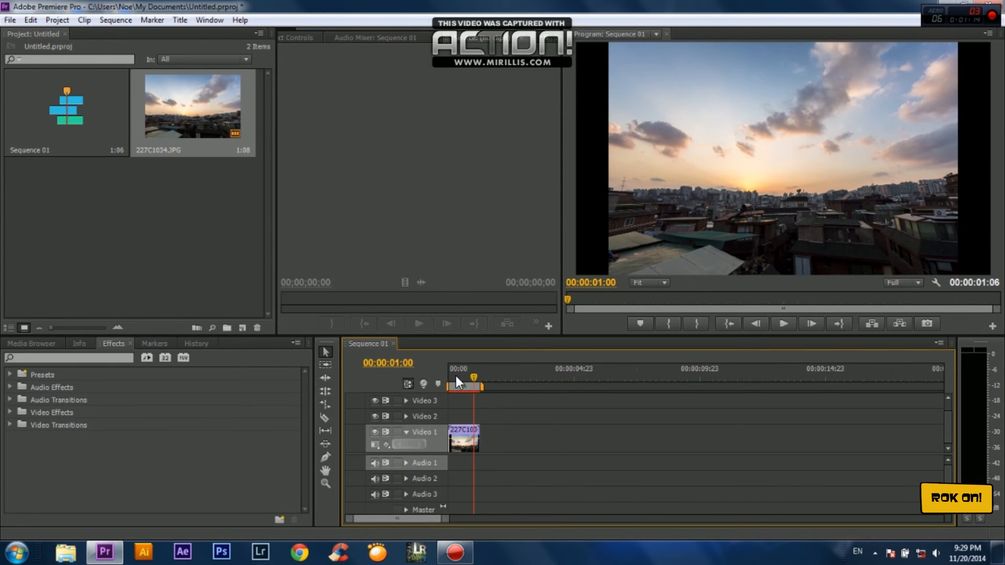
left_click_drag(458, 376, 520, 385)
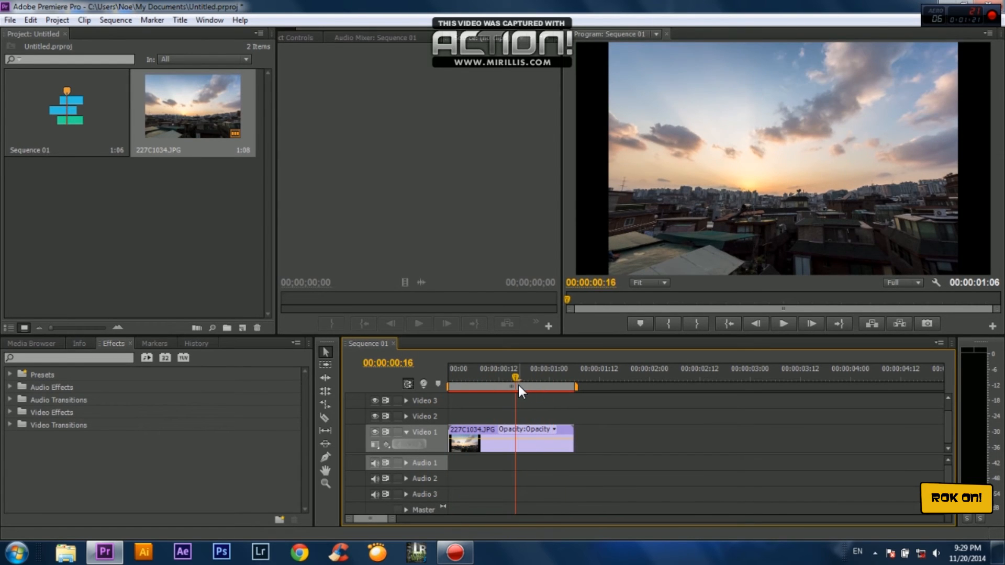
Check the frame rate settings under Interpret Footage for the 227C1034.JPG clip and leave them unchanged.
right_click(205, 122)
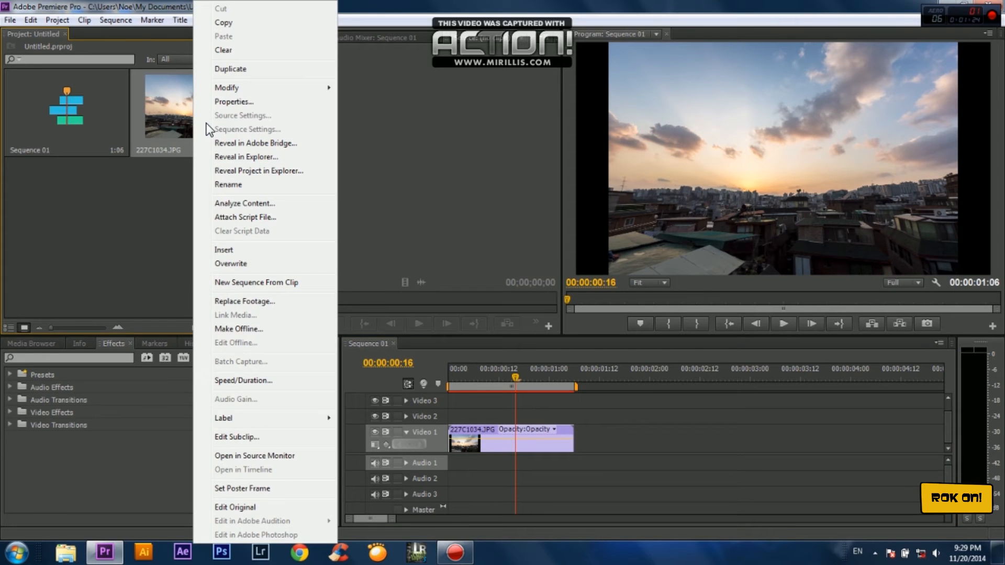
mouse_move(237, 87)
left_click(143, 104)
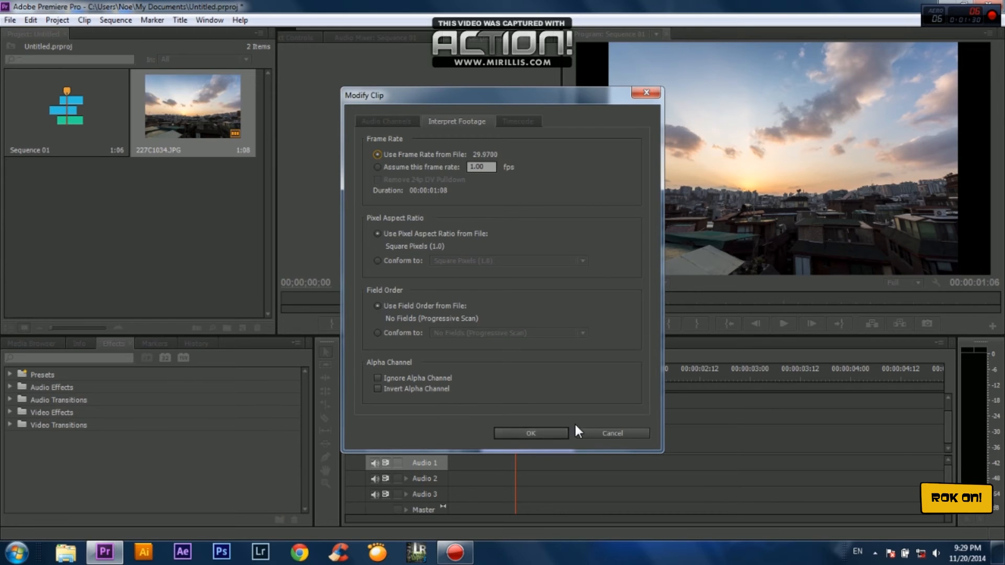
left_click(621, 432)
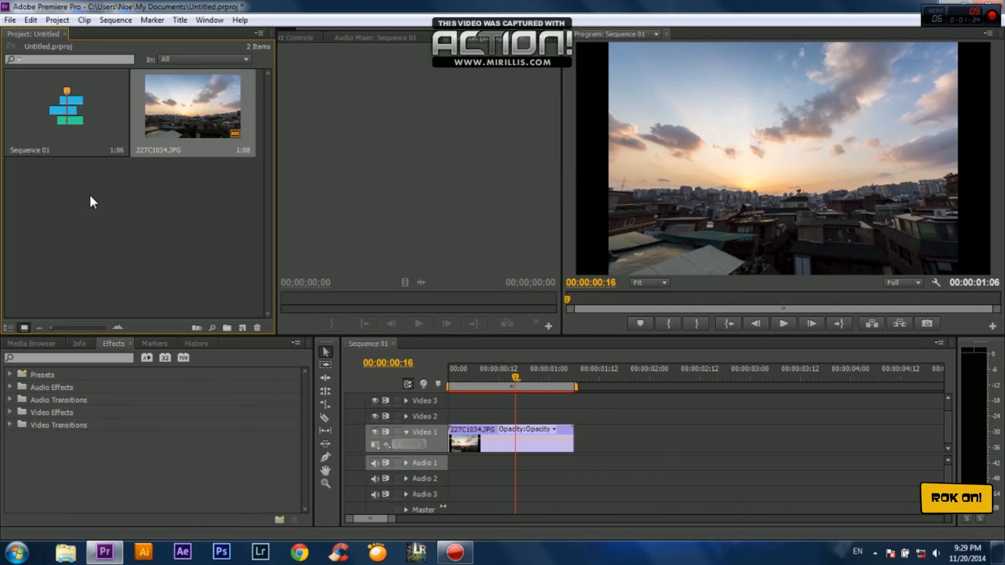
View the media export settings for the clip and close them without exporting.
left_click(10, 20)
mouse_move(50, 320)
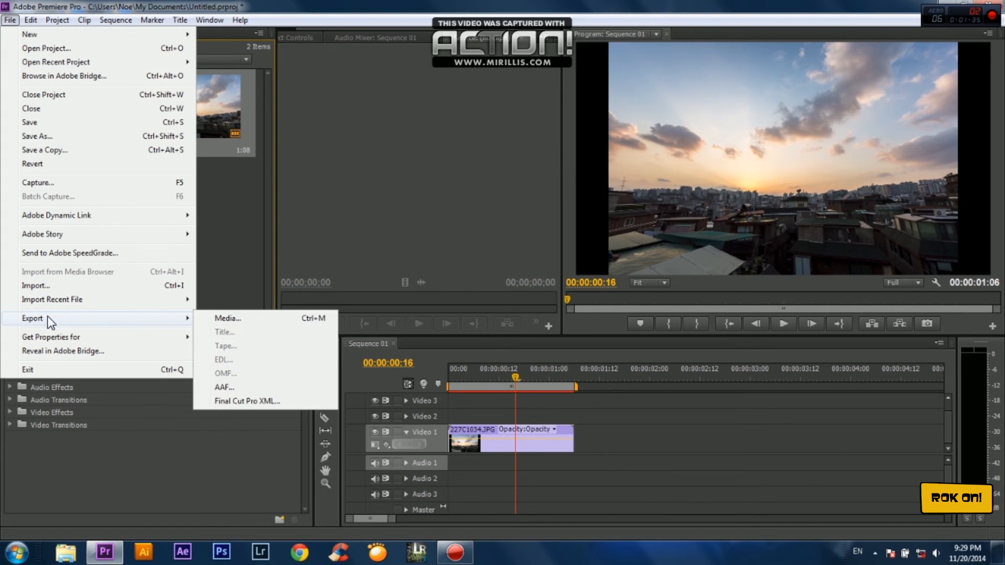
left_click(247, 316)
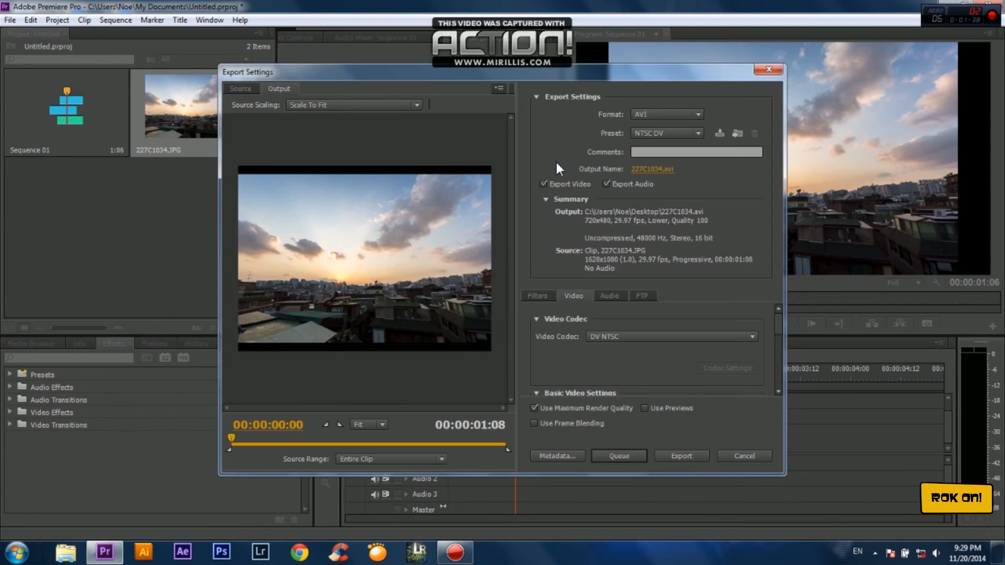
left_click(771, 70)
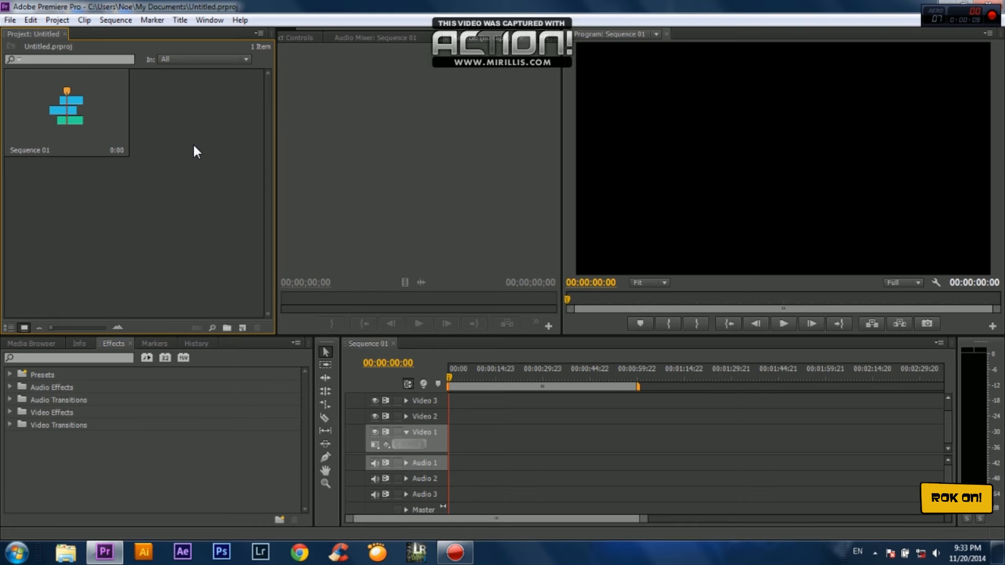
Examine the file numbering of the TL Project photos from 227C1034.JPG onwards in the Import dialog.
right_click(195, 155)
left_click(226, 203)
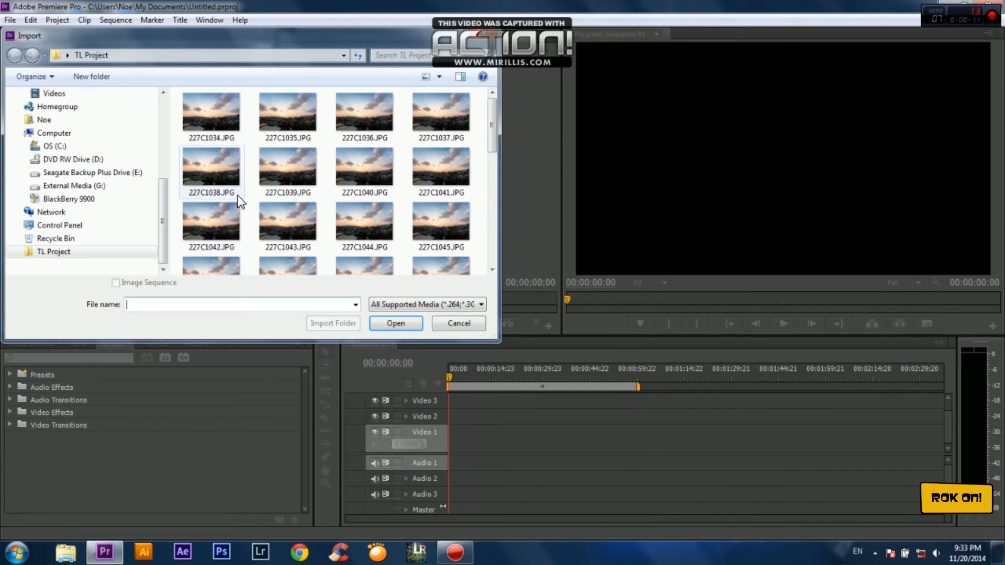
left_click(211, 112)
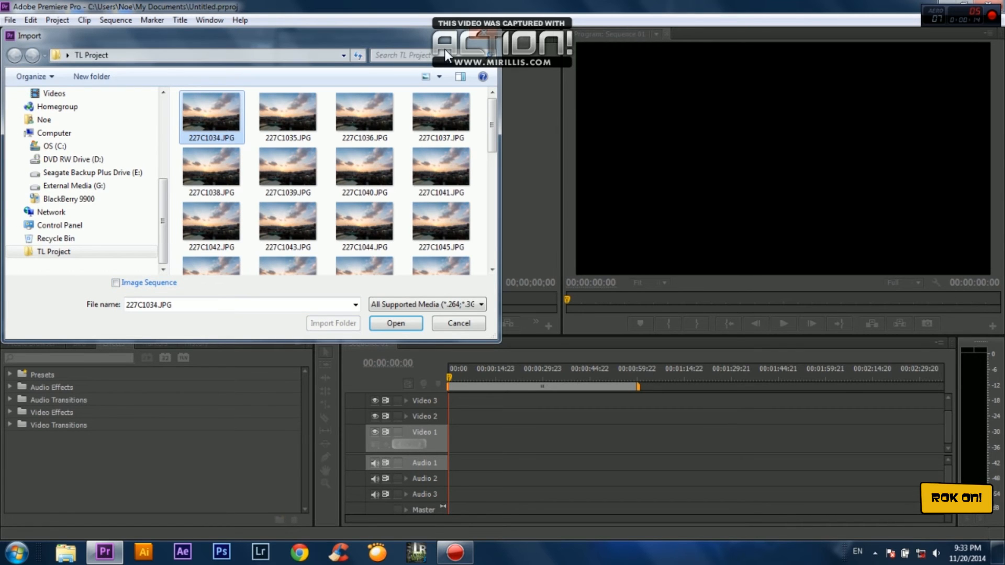
left_click_drag(316, 41, 564, 48)
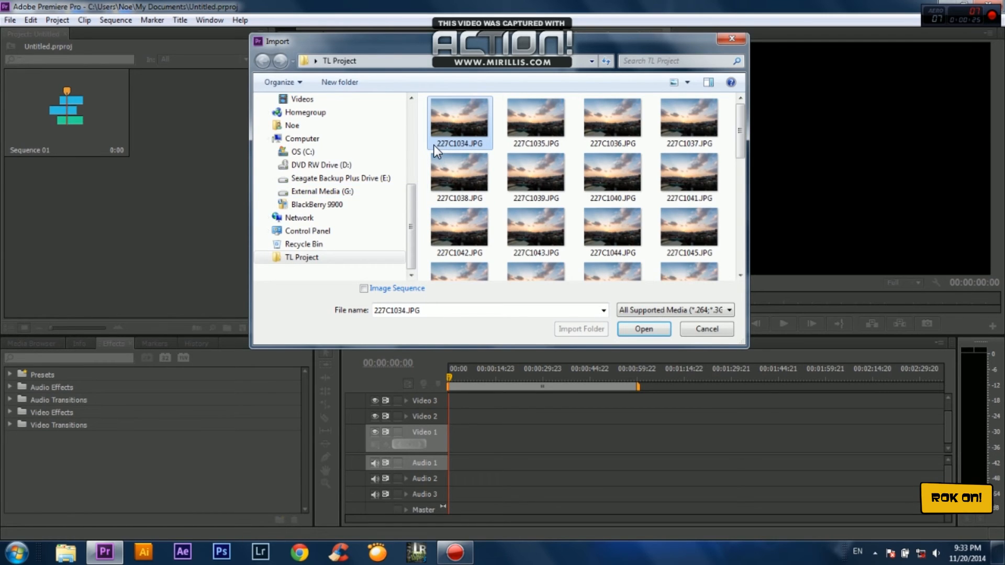
left_click(517, 145)
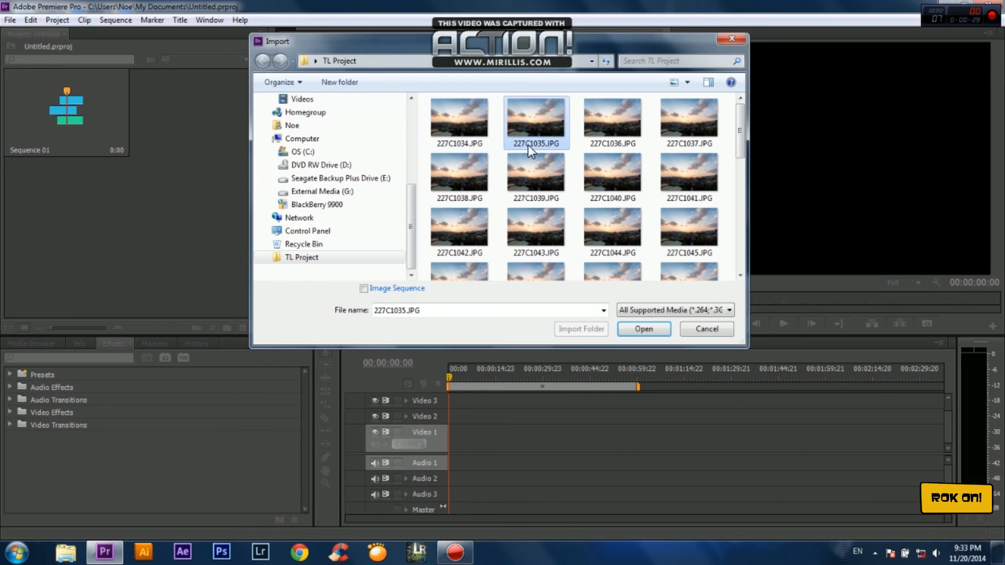
left_click(610, 146)
key("Right")
key("Right")
key("Right")
key("Right")
key("Right")
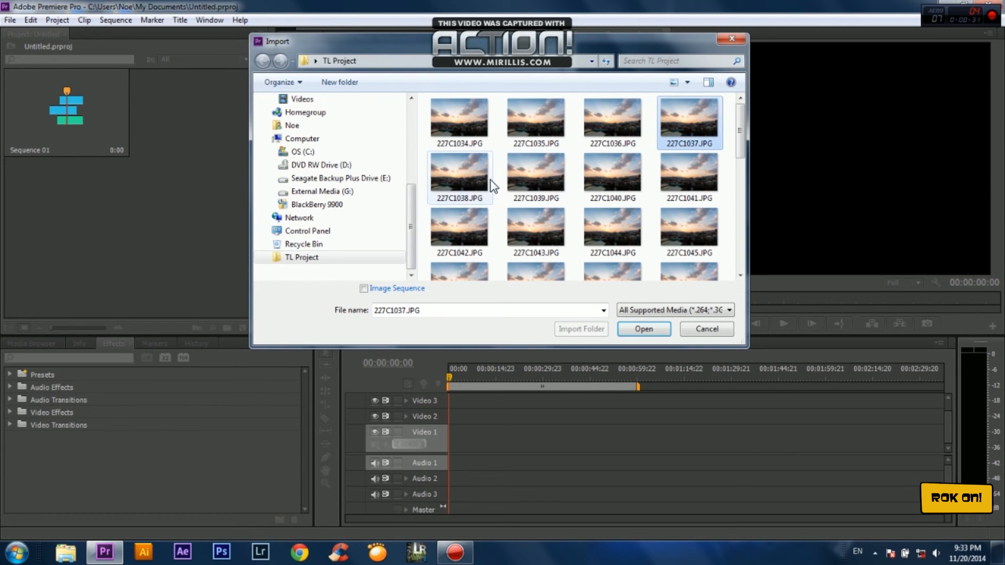
key("Right")
key("Right")
key("Right")
key("Right")
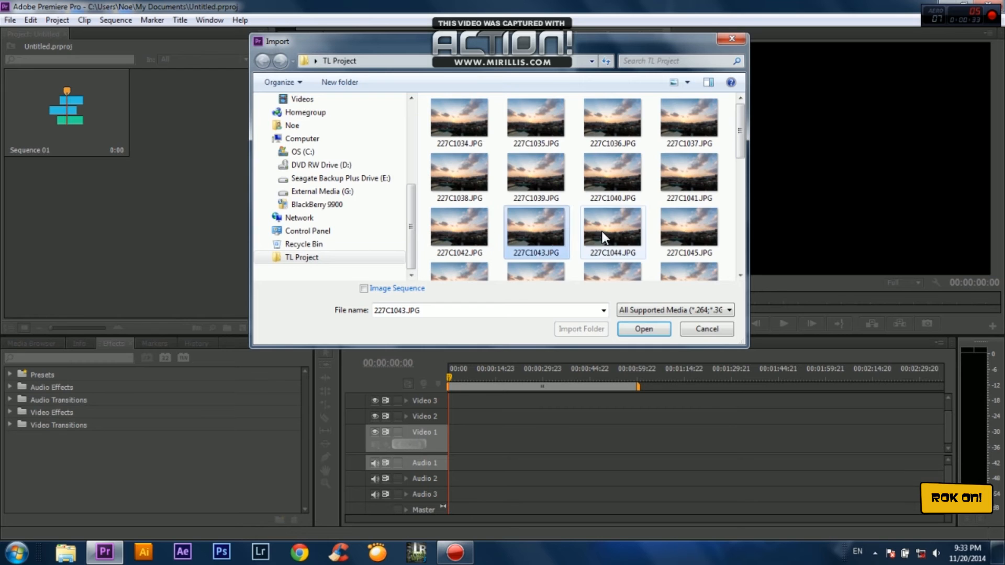
key("Right")
key("Right")
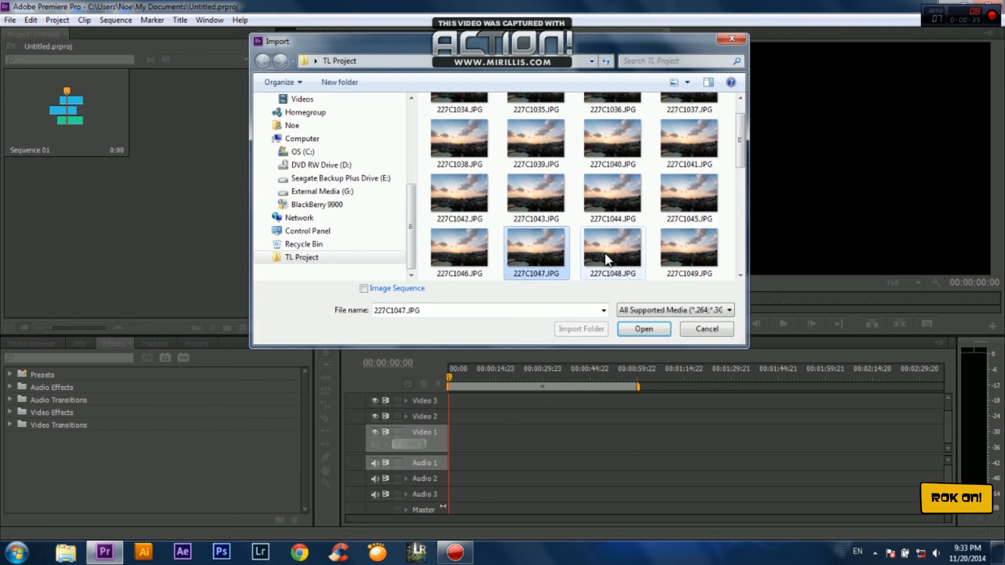
Open the GoPro Timelapse folder inside Timelapses on External Media (G:) and examine how its photos are numbered.
left_click(331, 192)
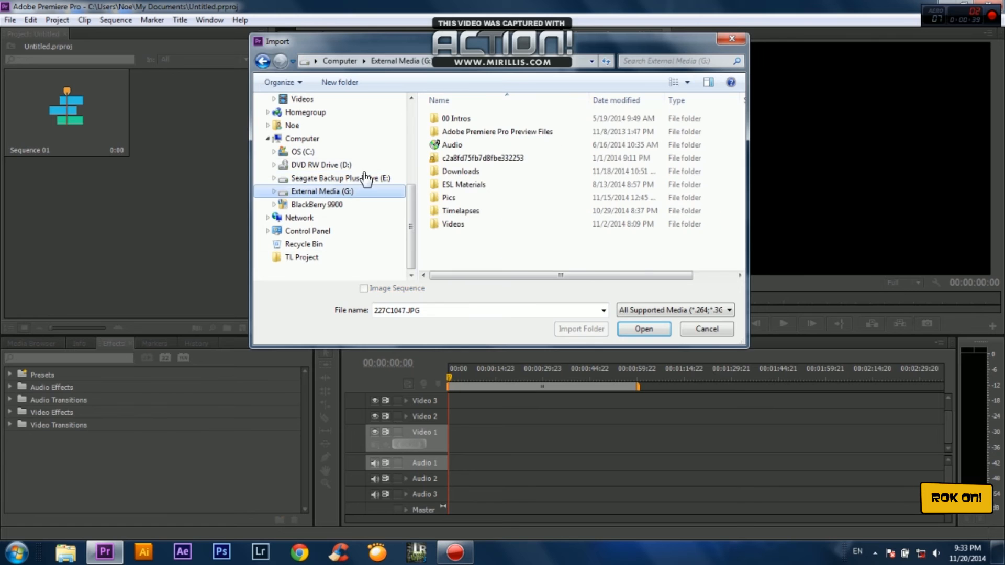
double_click(448, 209)
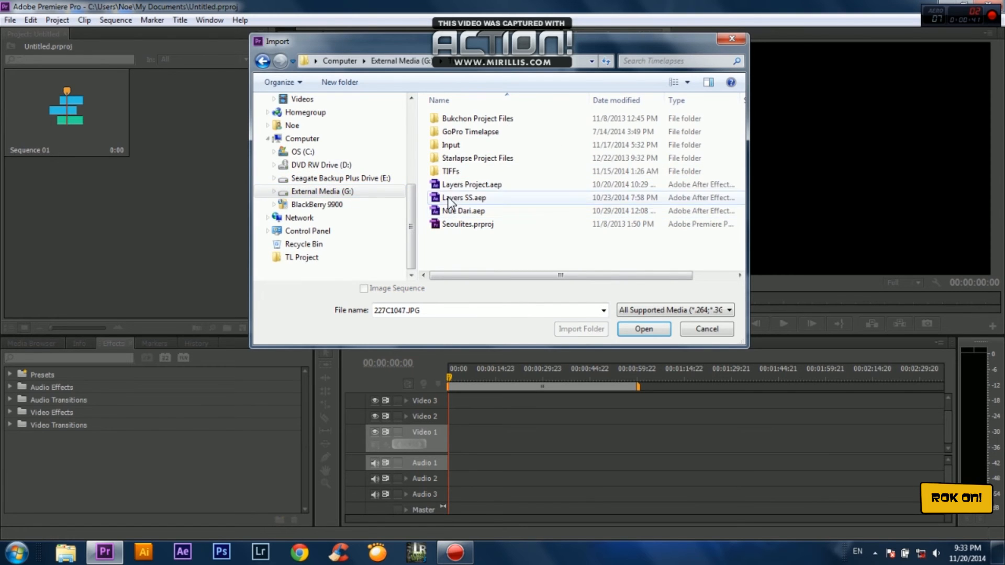
left_click(457, 134)
double_click(456, 132)
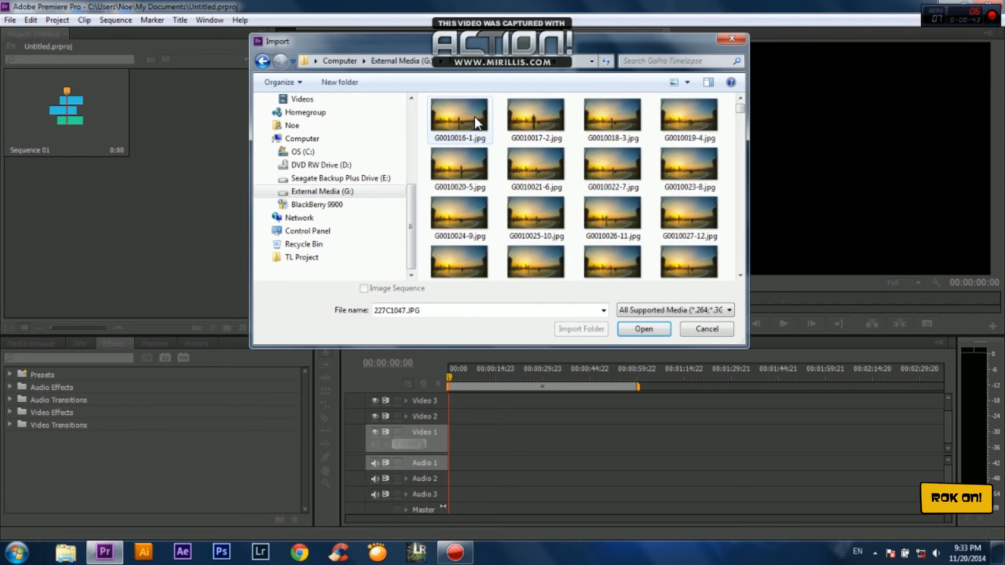
left_click(459, 133)
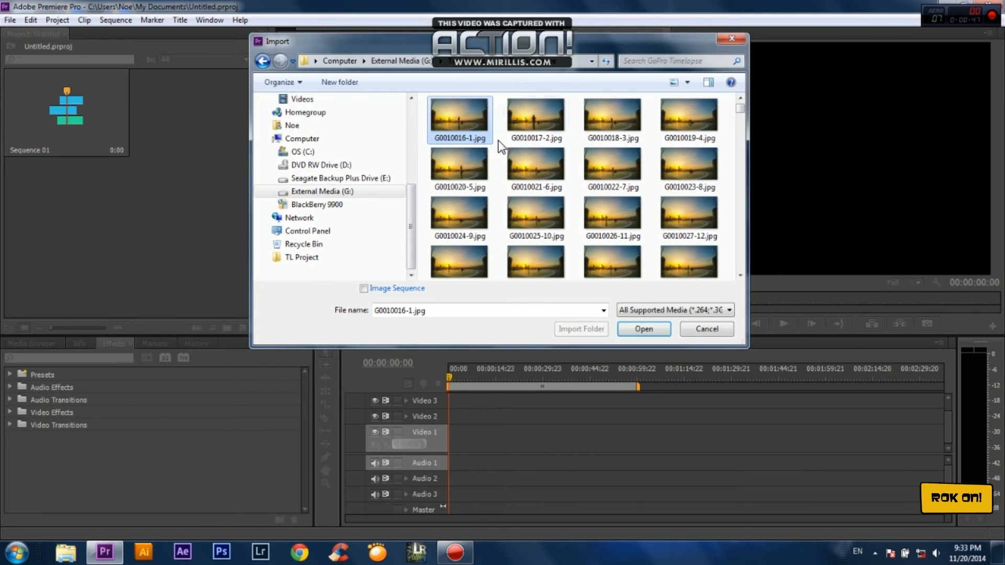
left_click(546, 140)
left_click(615, 137)
left_click(695, 143)
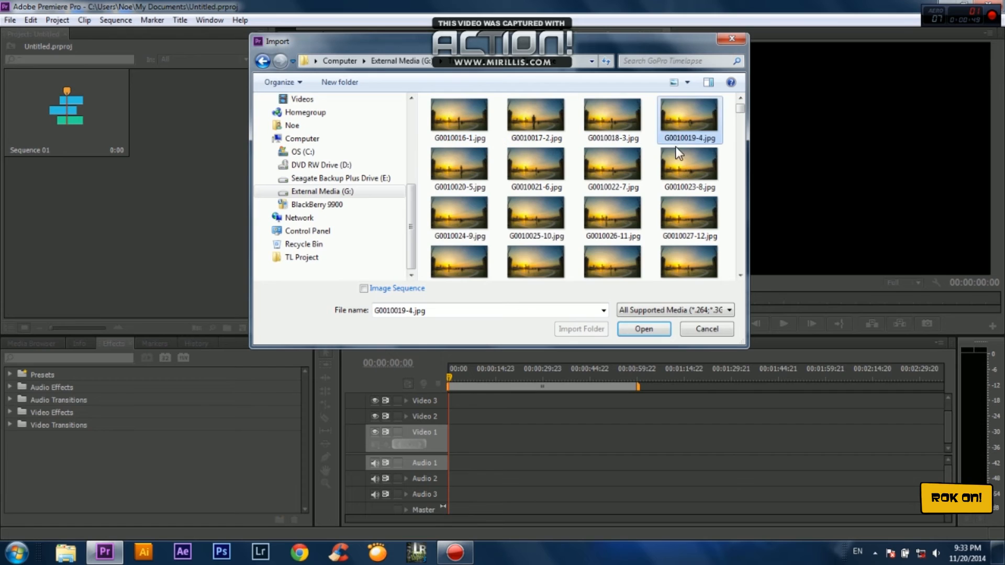
left_click(460, 154)
left_click(529, 178)
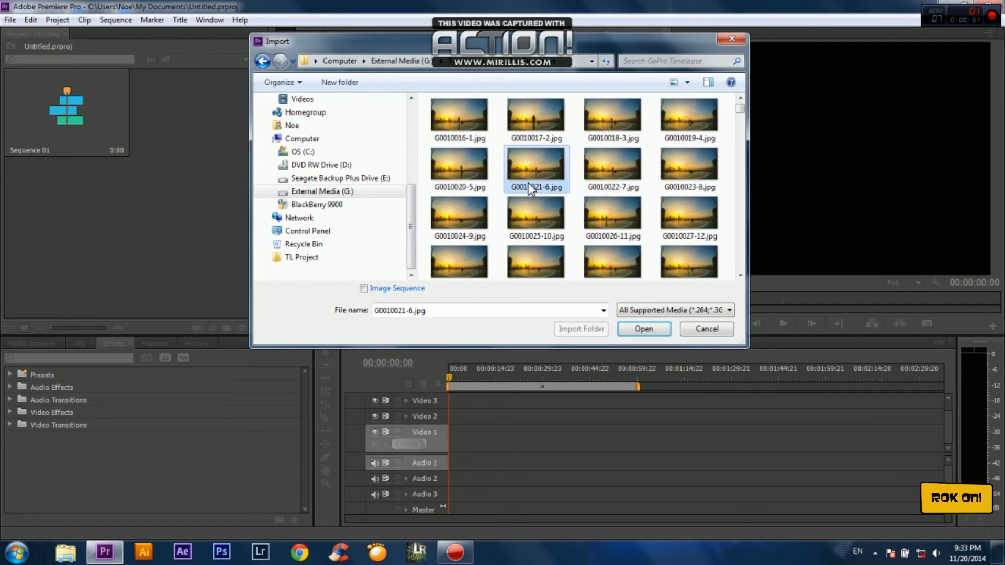
Import G0010016-1.jpg with the Image Sequence option enabled.
left_click(442, 132)
left_click(364, 289)
left_click(633, 327)
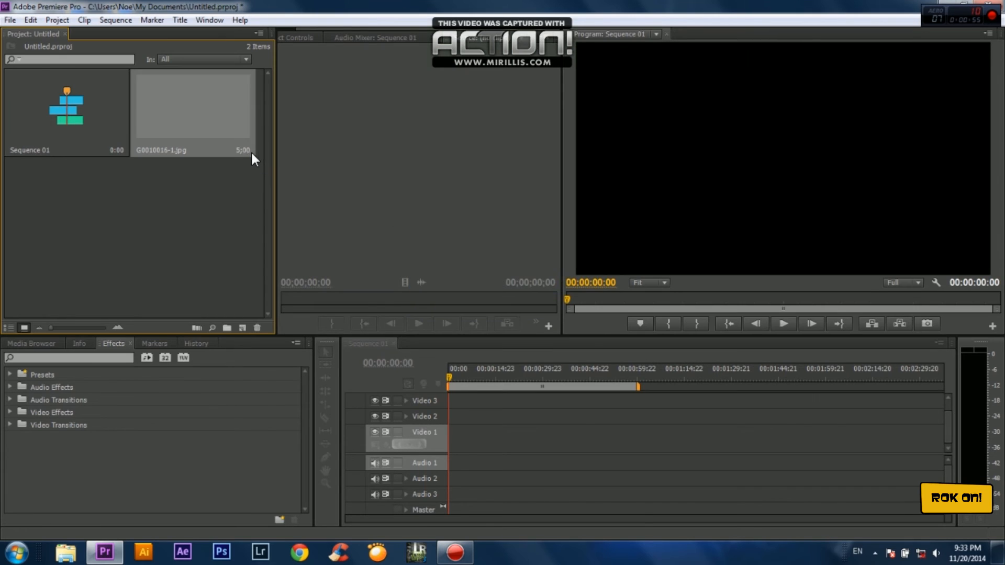
Place the G0010016-1.jpg clip at the start of Video 1, scale it to the frame size and scrub through it.
left_click_drag(214, 112, 445, 441)
left_click_drag(451, 376, 455, 386)
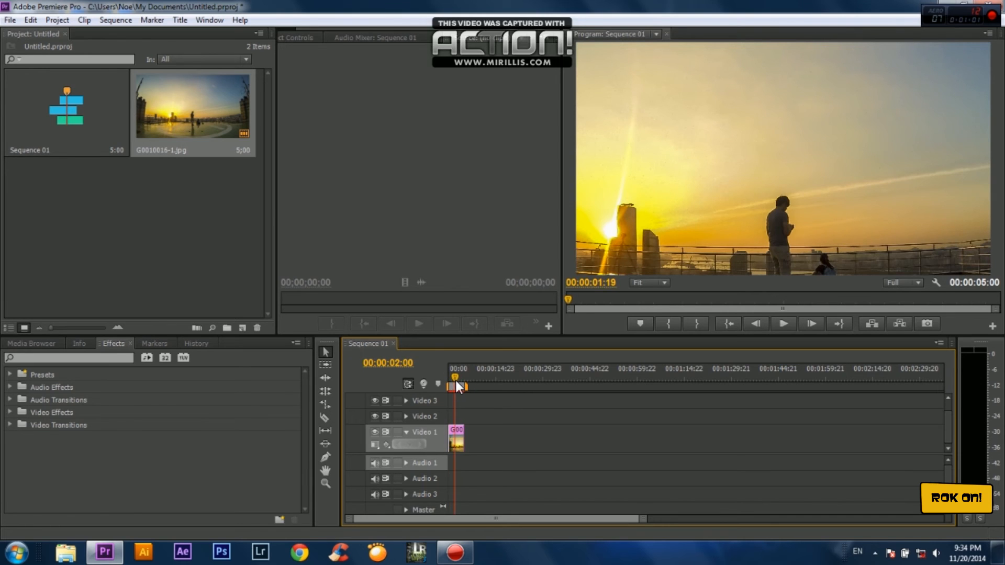
right_click(457, 447)
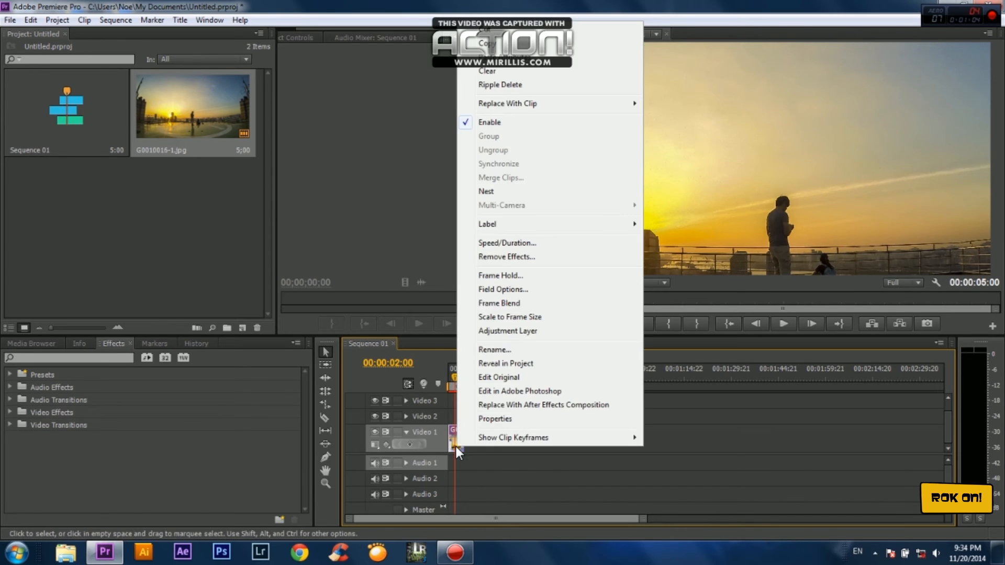
left_click(510, 316)
left_click(456, 384)
left_click_drag(455, 379, 460, 385)
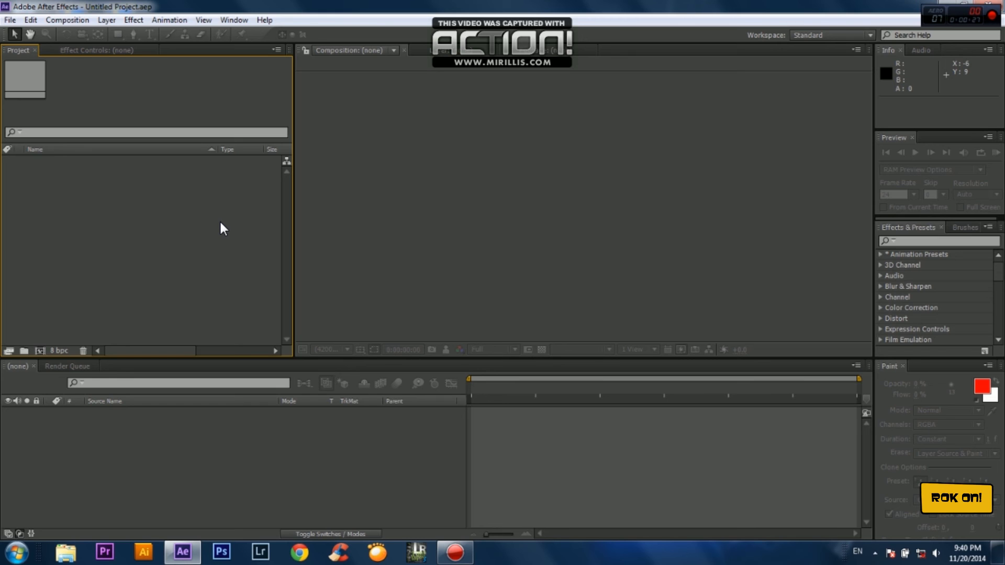
Start a new, empty After Effects project for the time-lapse.
left_click(11, 20)
mouse_move(31, 20)
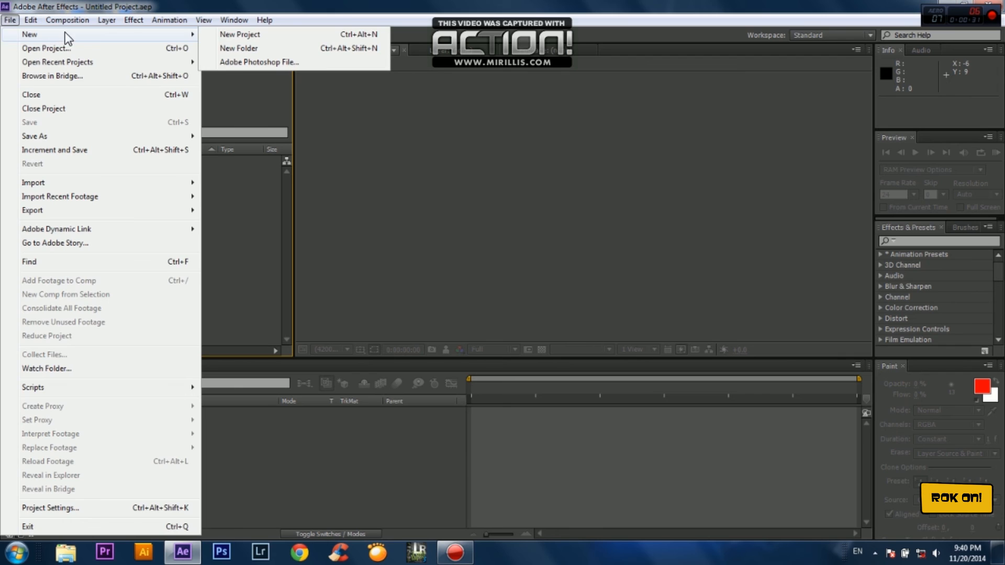
left_click(227, 35)
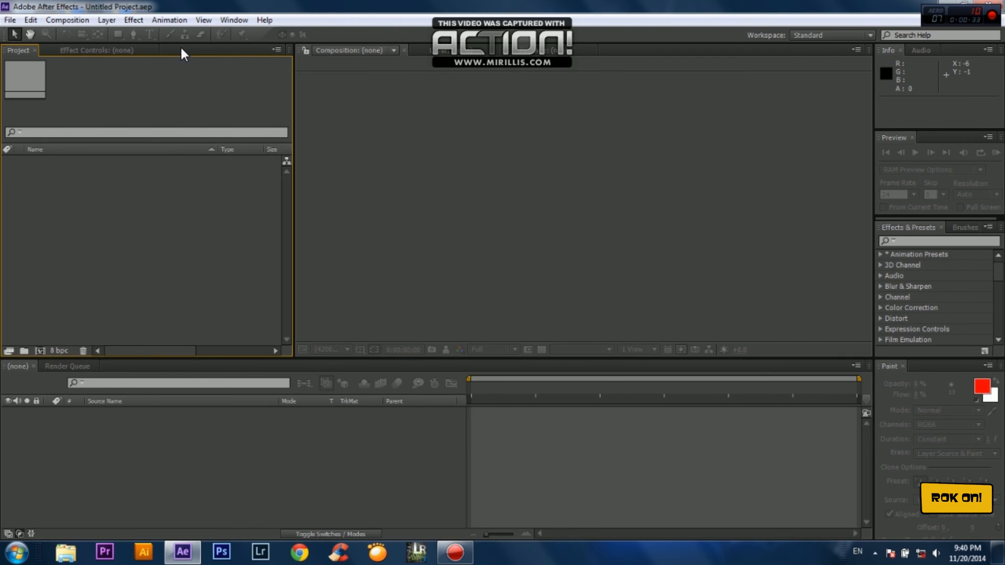
left_click(10, 20)
mouse_move(27, 35)
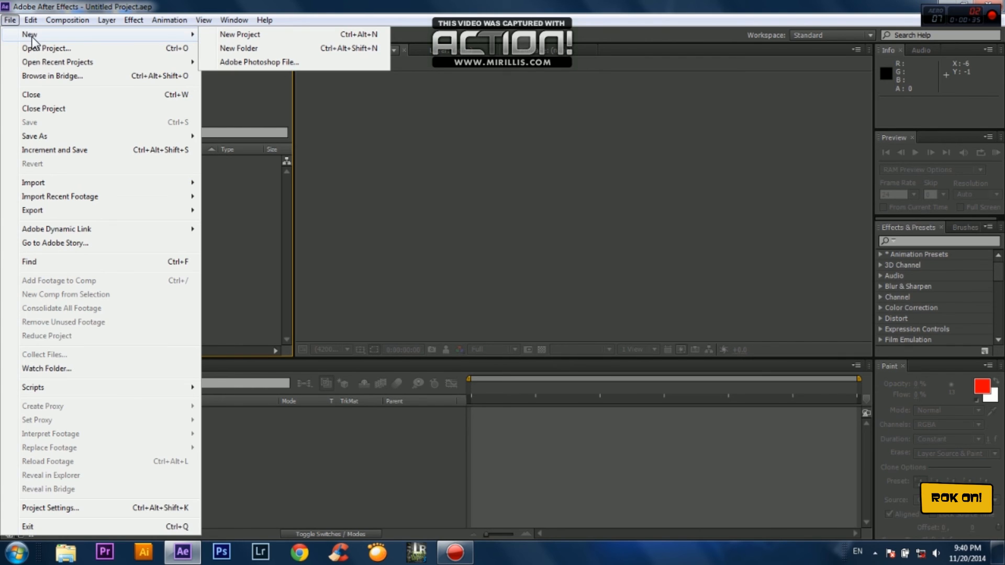
left_click(249, 34)
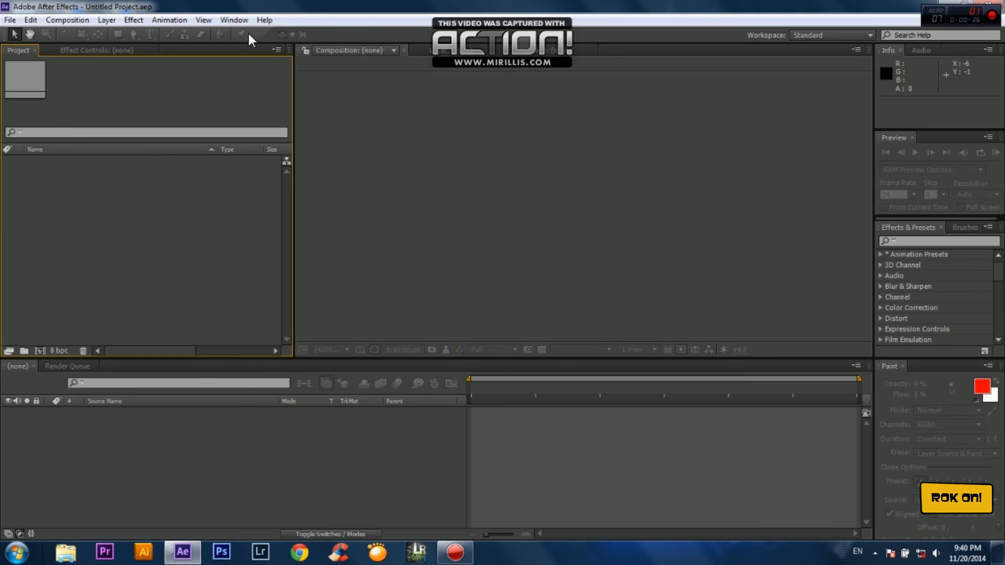
Create a 1920 x 1080 px composition with the HDTV 1080 24 preset, 24 frames per second and a duration of 0:00:03:00.
left_click(9, 20)
mouse_move(67, 20)
left_click(67, 35)
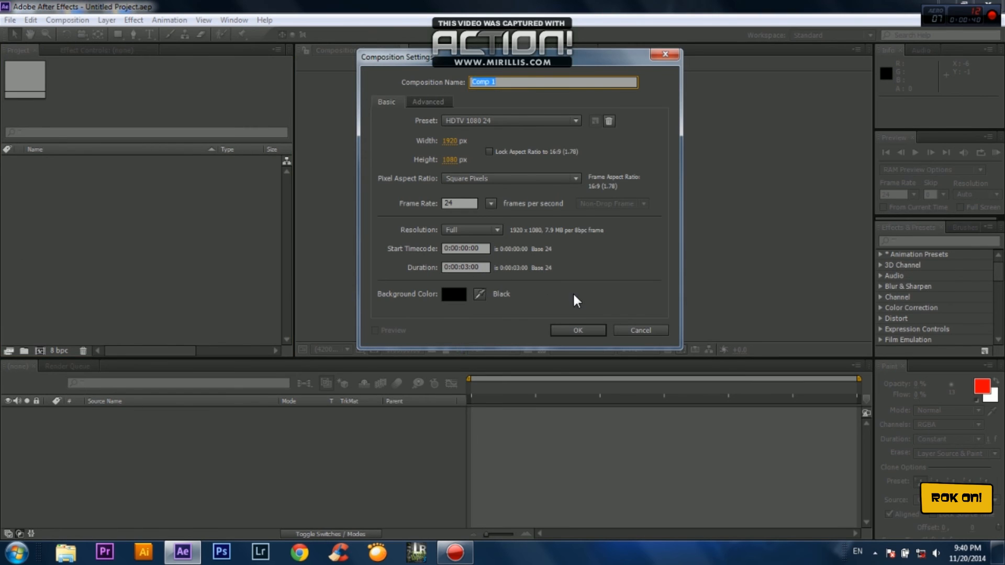
left_click(578, 330)
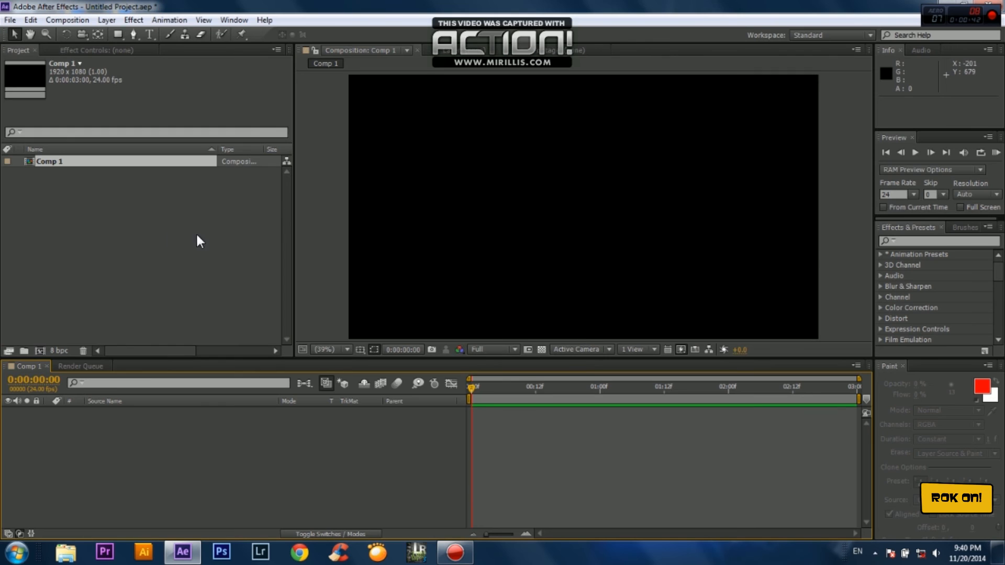
Import 227C4103-1.tif from the Gyeongbokgung museum folder as a TIFF Sequence with Force alphabetical order enabled.
right_click(169, 233)
mouse_move(228, 281)
left_click(371, 282)
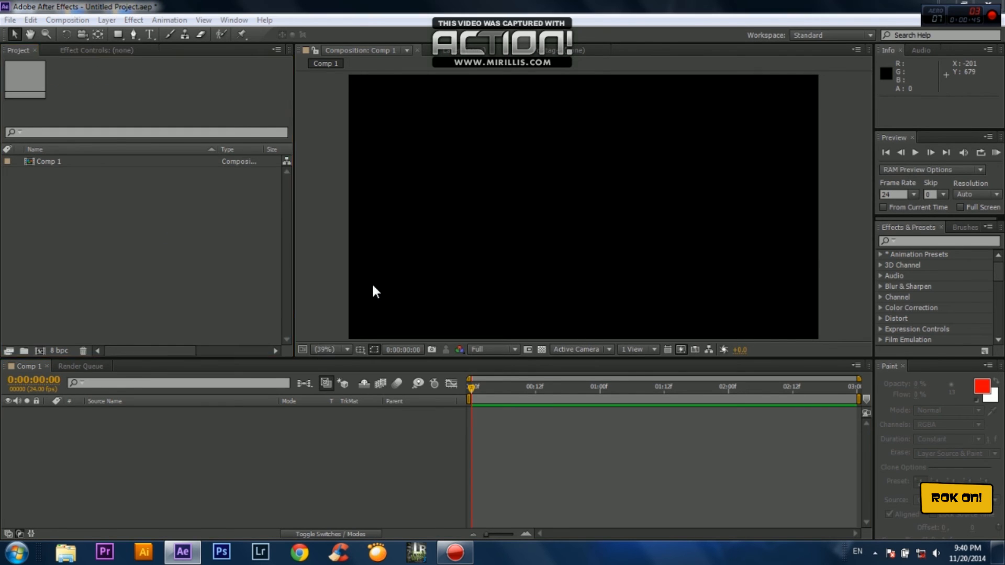
left_click(105, 117)
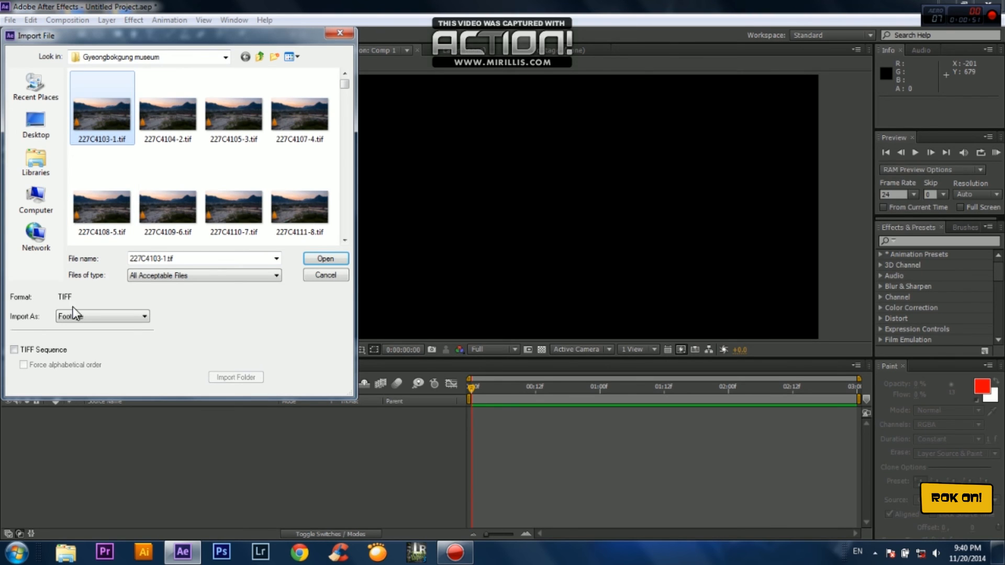
left_click(14, 350)
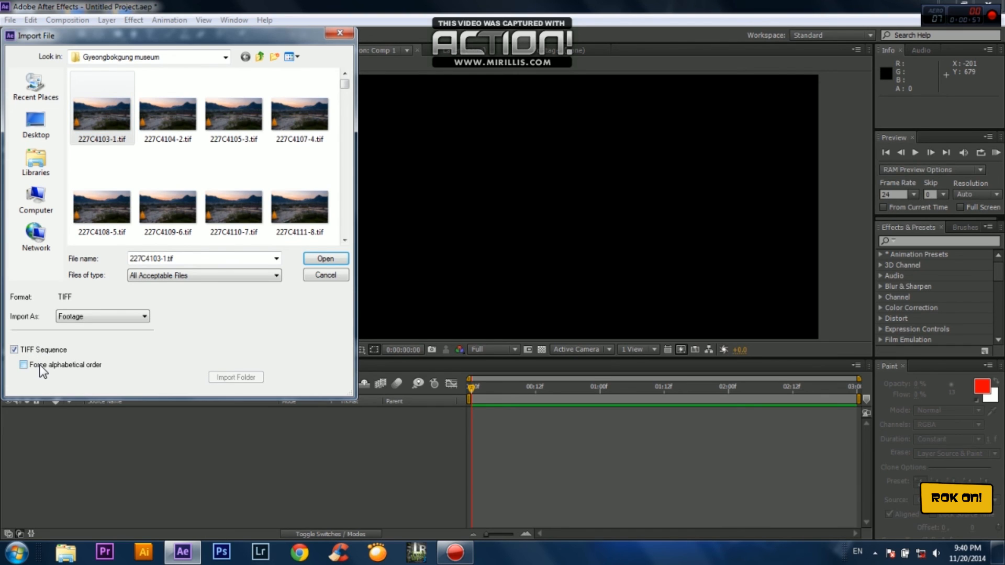
left_click(23, 366)
left_click(333, 258)
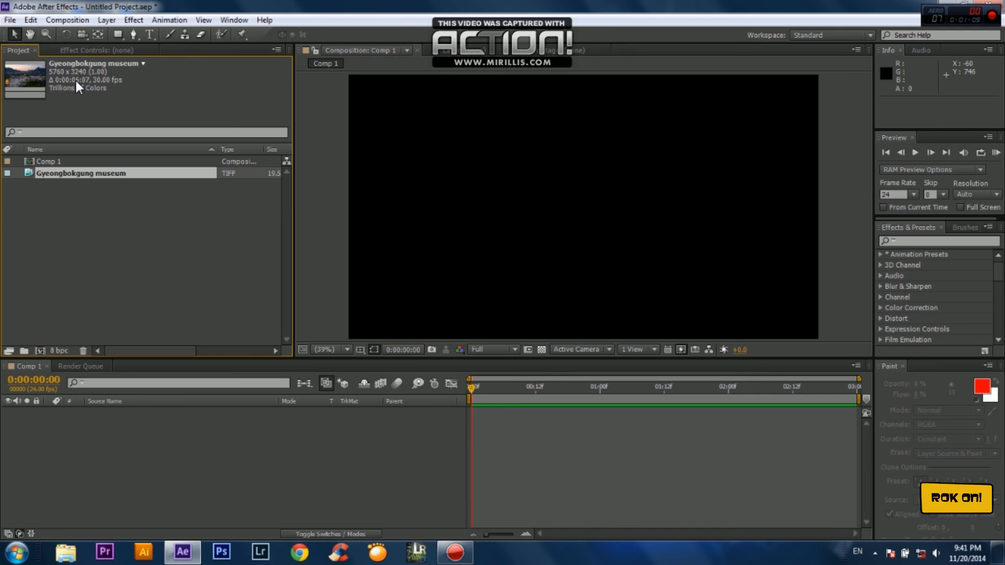
Interpret the Gyeongbokgung museum footage with an assumed frame rate of 24 frames per second.
right_click(93, 171)
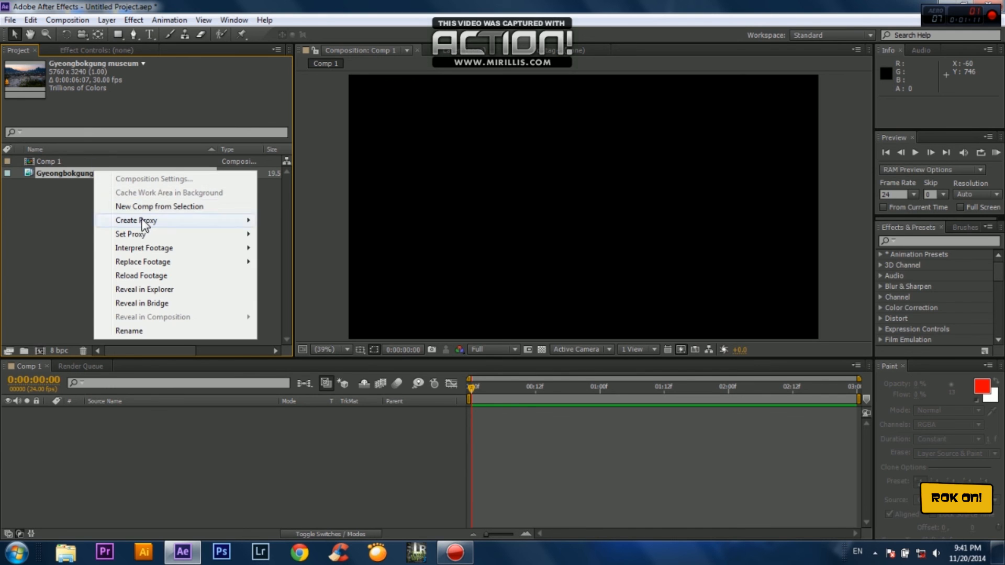
mouse_move(146, 251)
left_click(275, 248)
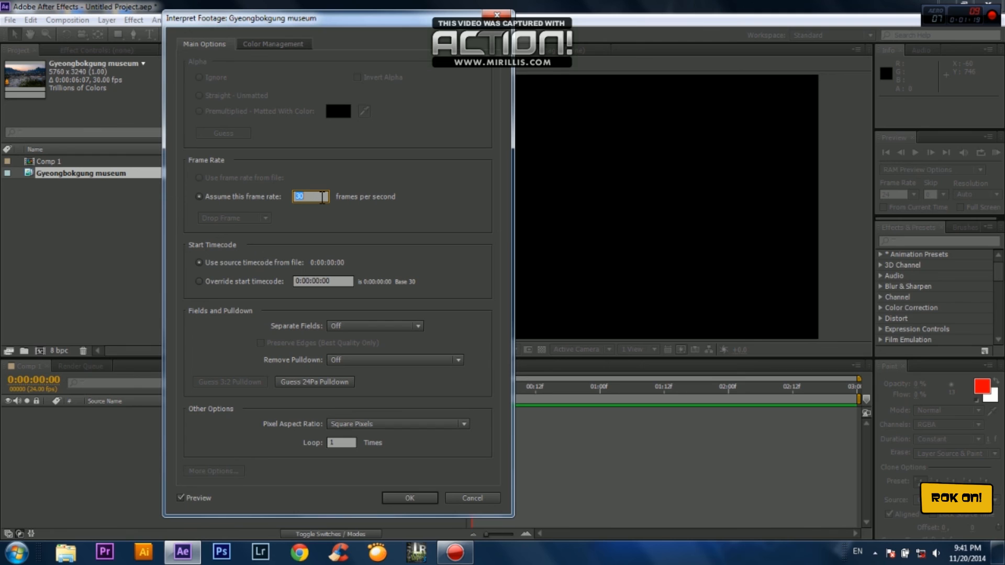
type("24")
left_click_drag(317, 197, 283, 198)
type("99")
left_click_drag(313, 196, 296, 201)
type("24")
left_click(435, 499)
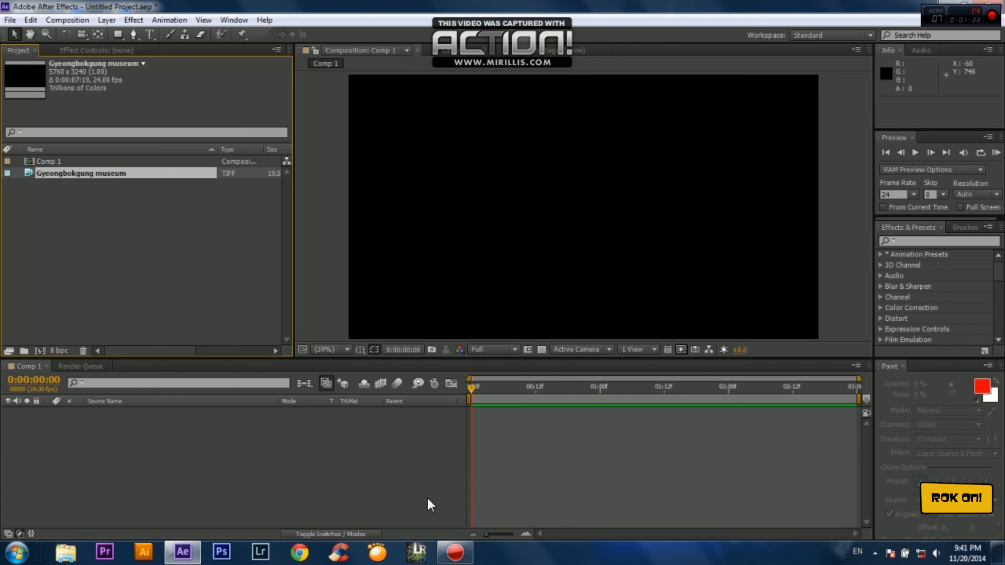
Add the Gyeongbokgung museum sequence to Comp 1 as a layer and fit it to the composition size.
left_click(97, 194)
left_click(85, 176)
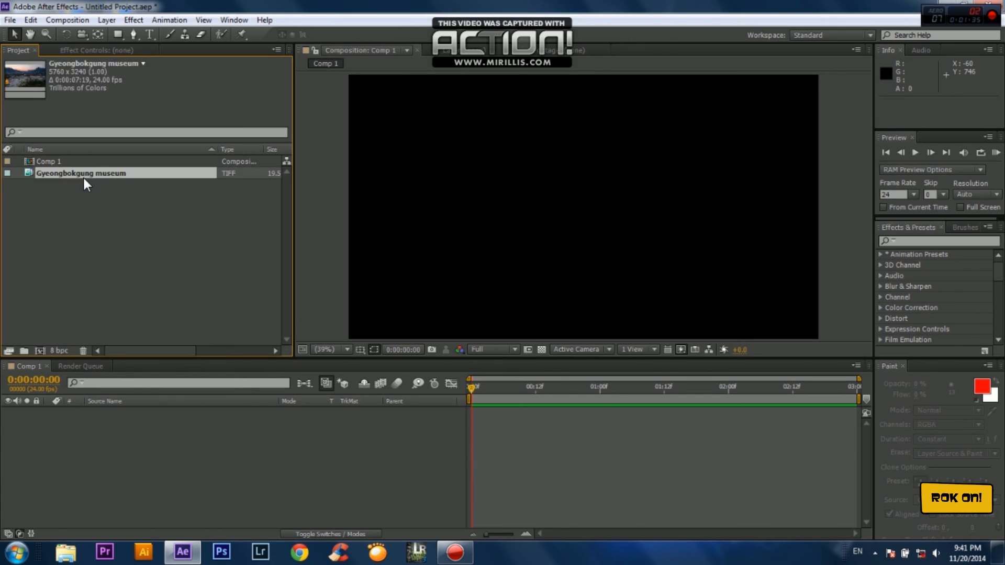
left_click_drag(93, 172, 189, 424)
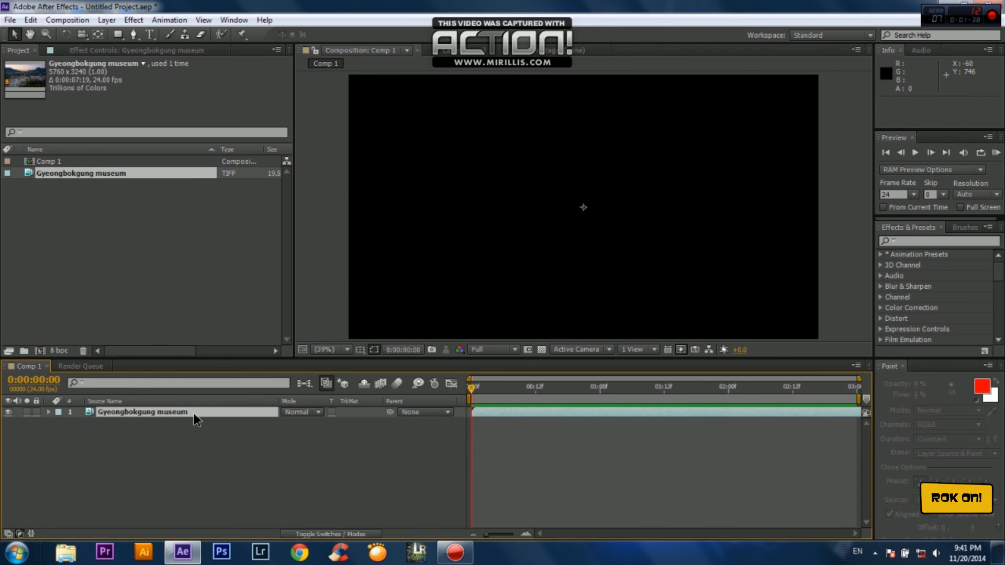
right_click(195, 419)
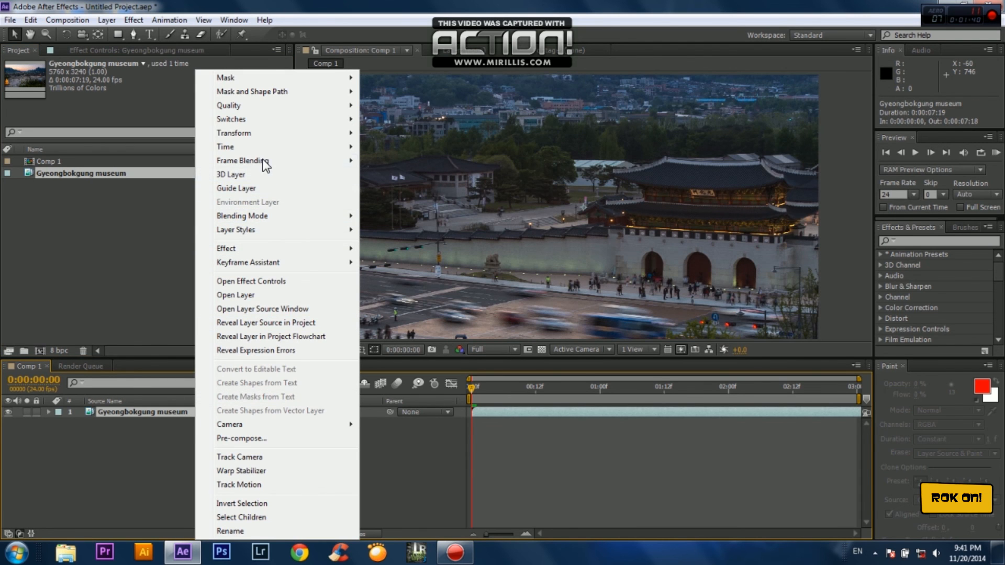
mouse_move(250, 135)
left_click(74, 285)
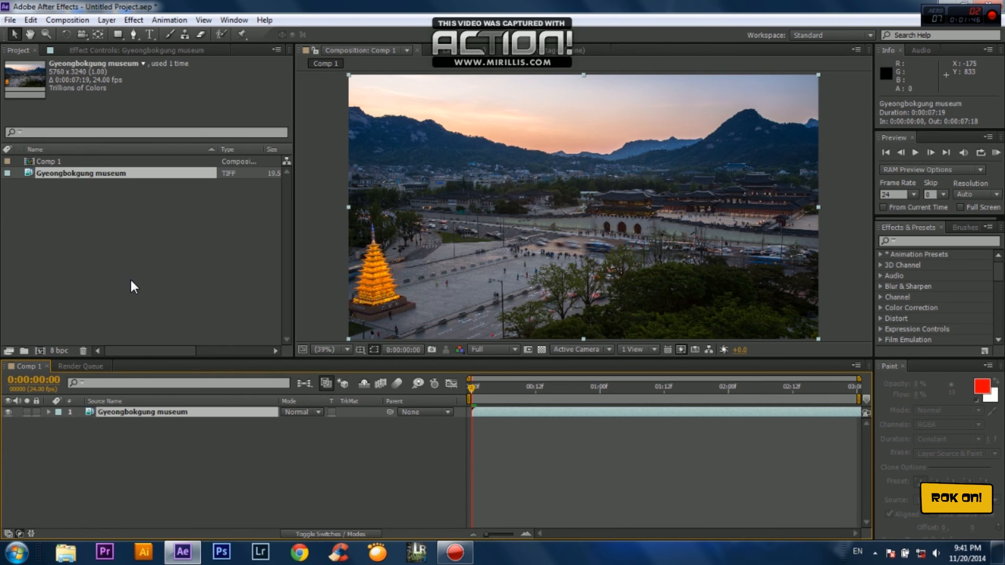
Set the project's color depth to 16 bits per channel.
left_click(58, 351)
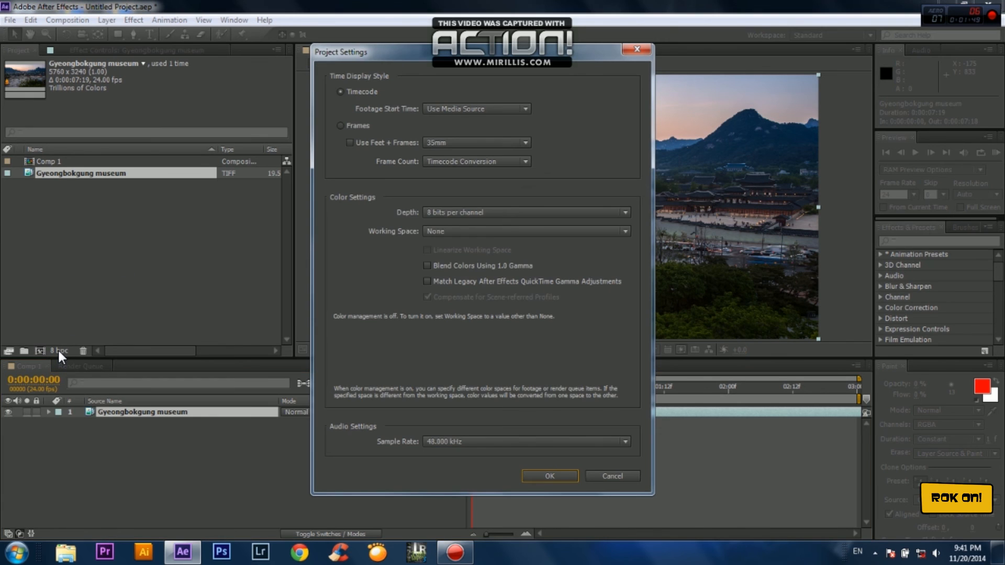
left_click(461, 213)
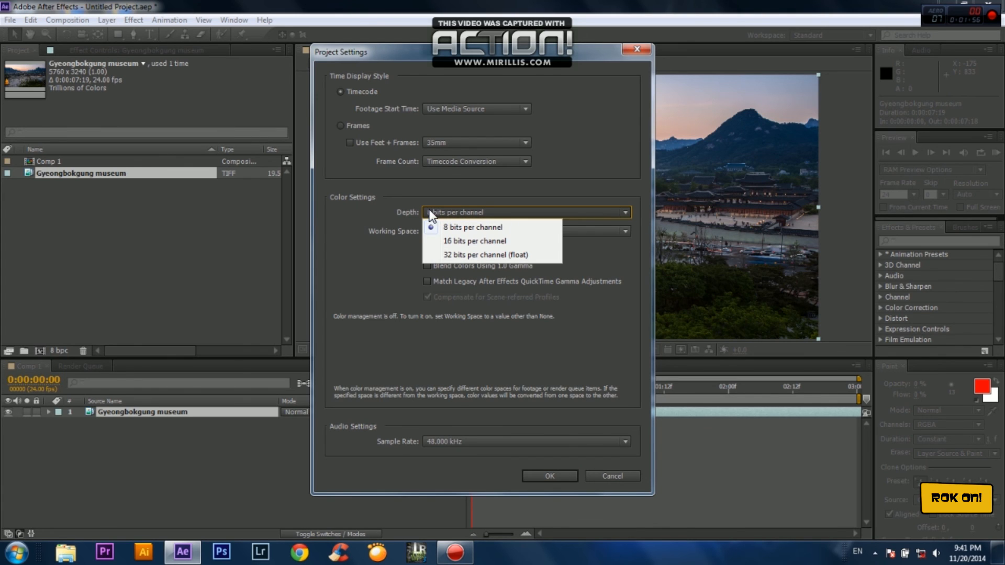
left_click(467, 242)
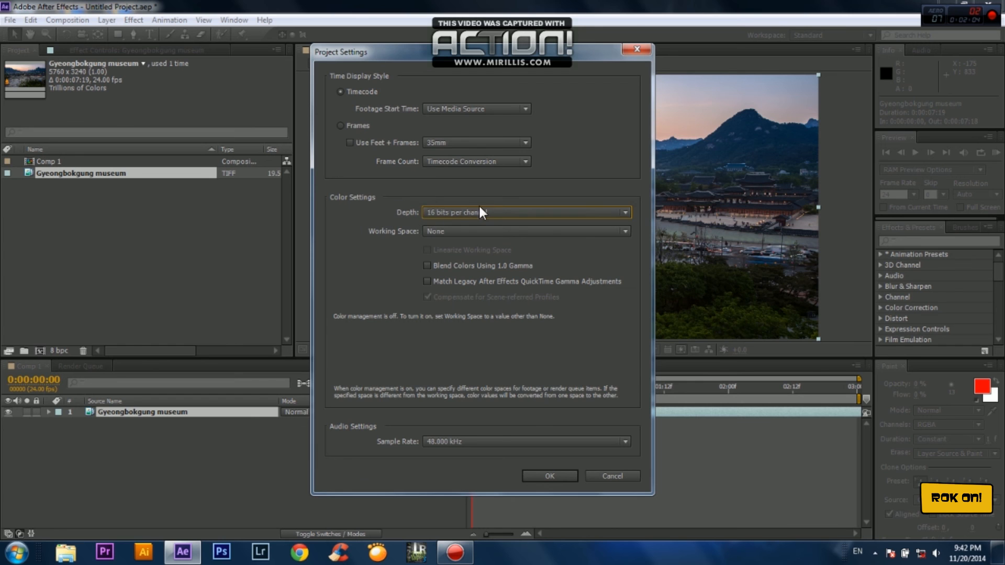
left_click(542, 474)
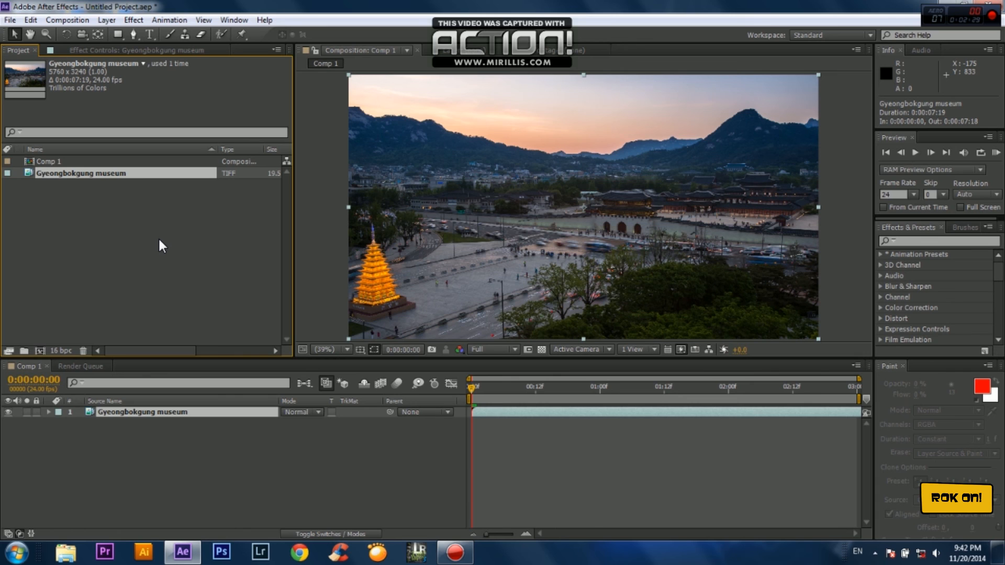
Open the export options for the time-lapse project.
left_click(10, 21)
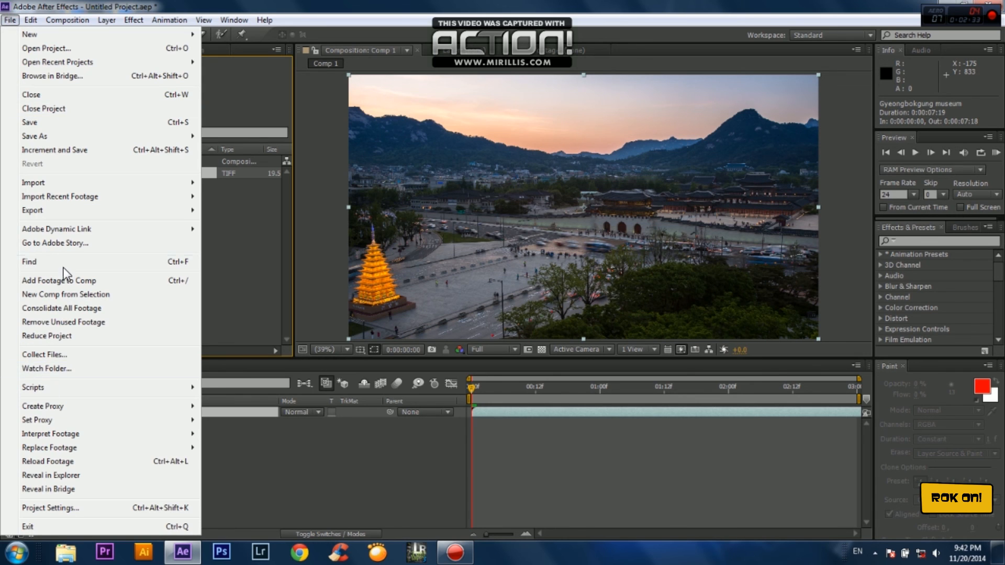
mouse_move(57, 210)
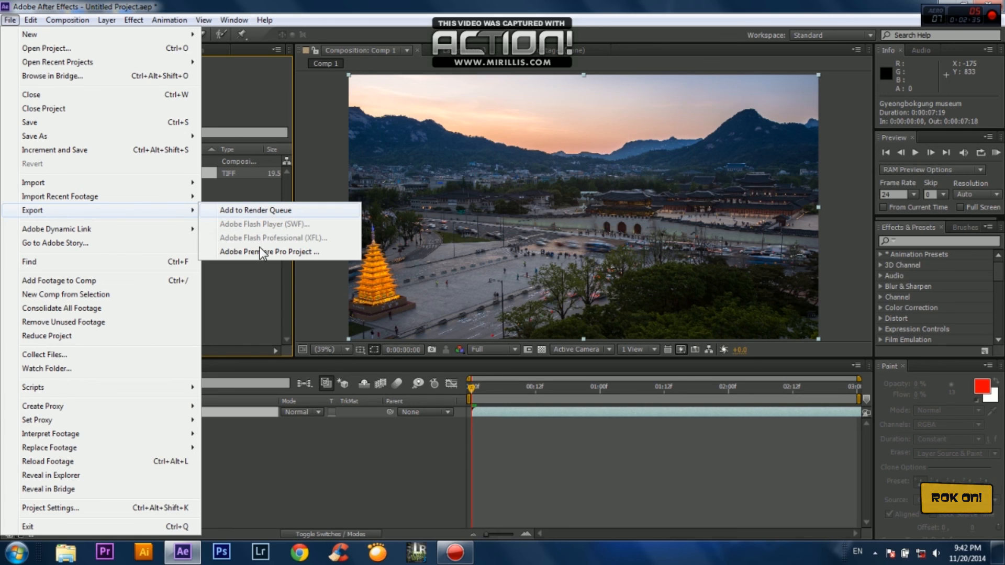